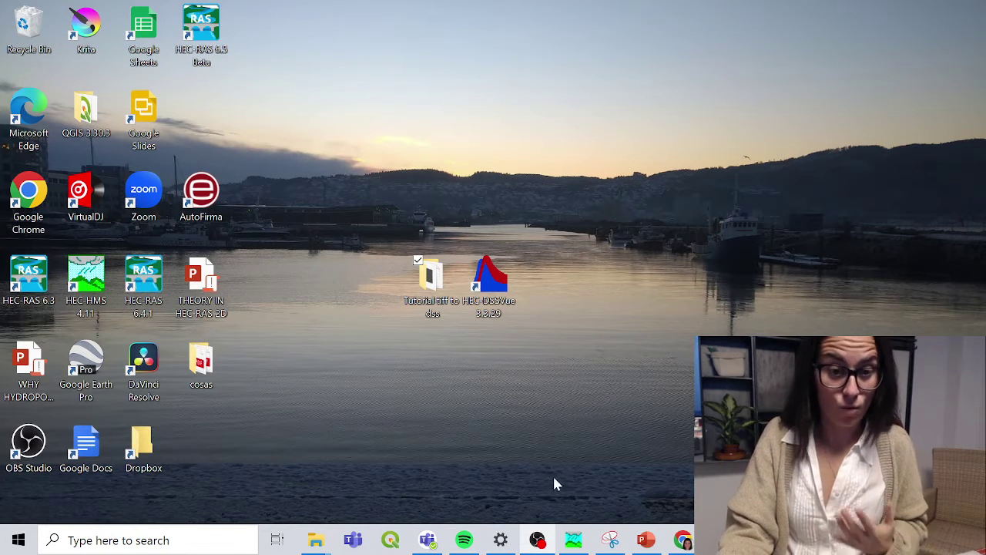
# Restore the HEC-HMS window and select the Grid Data folder in the Guijo project tree
pyautogui.click(575, 539)
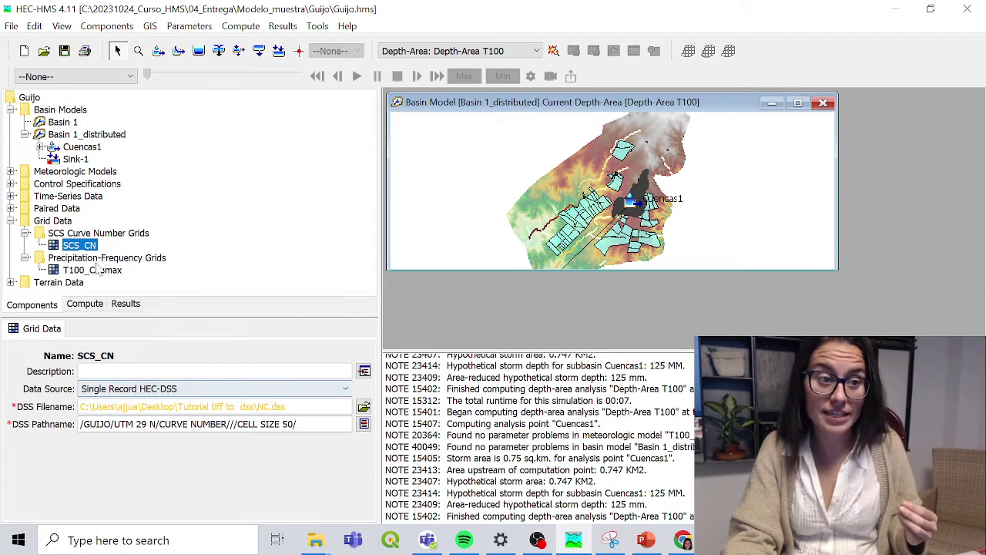
pyautogui.click(54, 221)
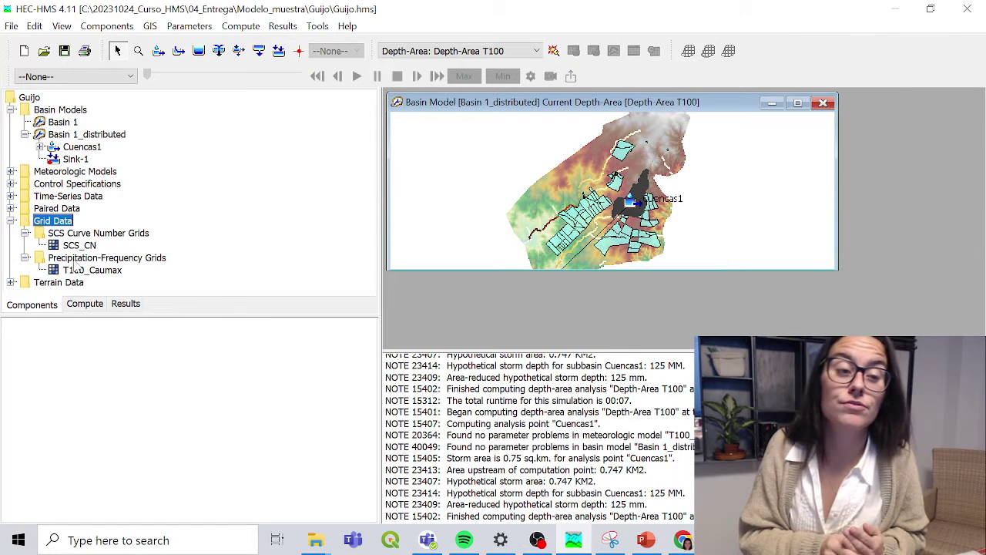
# Review the available data types in the Grid Data Manager
pyautogui.click(123, 26)
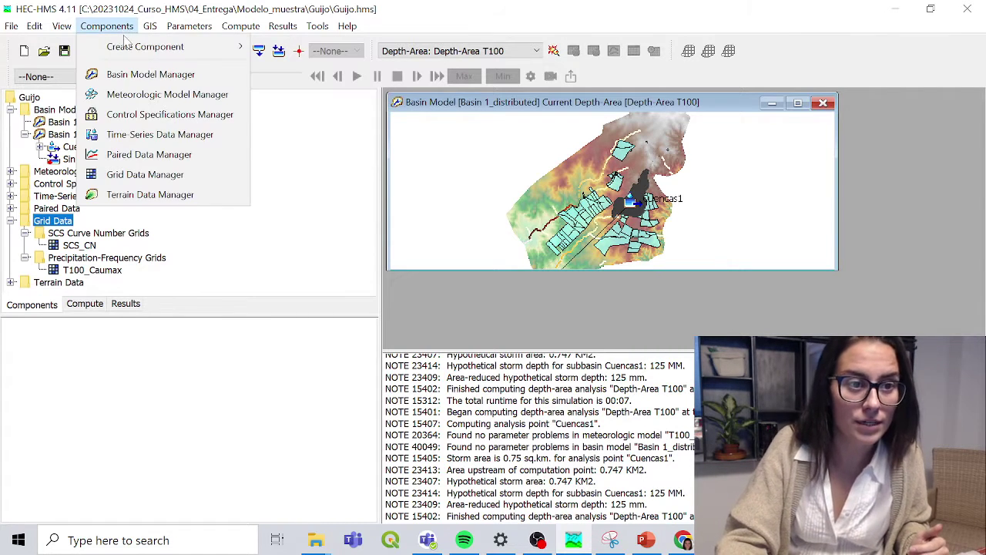
pyautogui.click(138, 175)
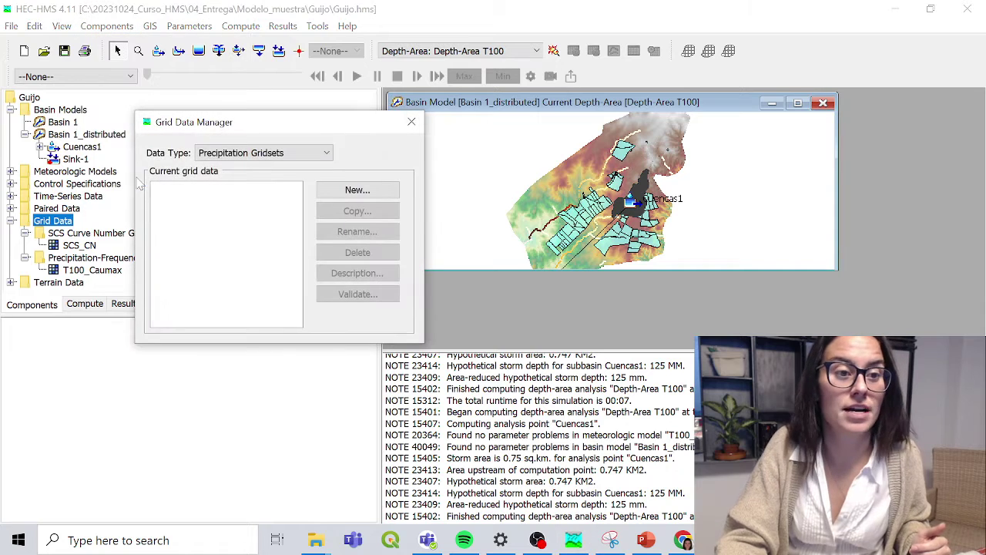
pyautogui.click(226, 154)
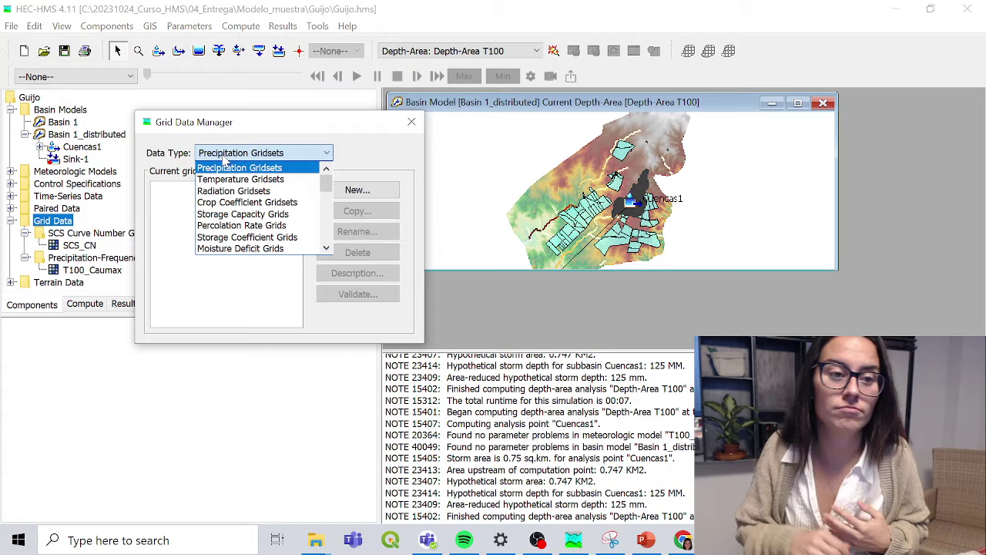
pyautogui.click(412, 122)
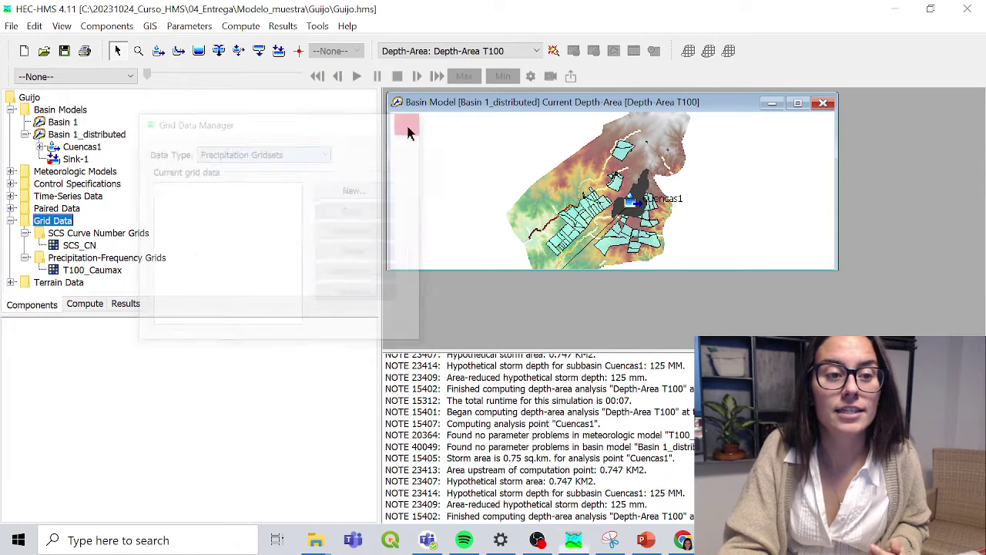
# Keep Single Record HEC-DSS as the SCS_CN grid's data source and minimize HEC-HMS
pyautogui.click(77, 246)
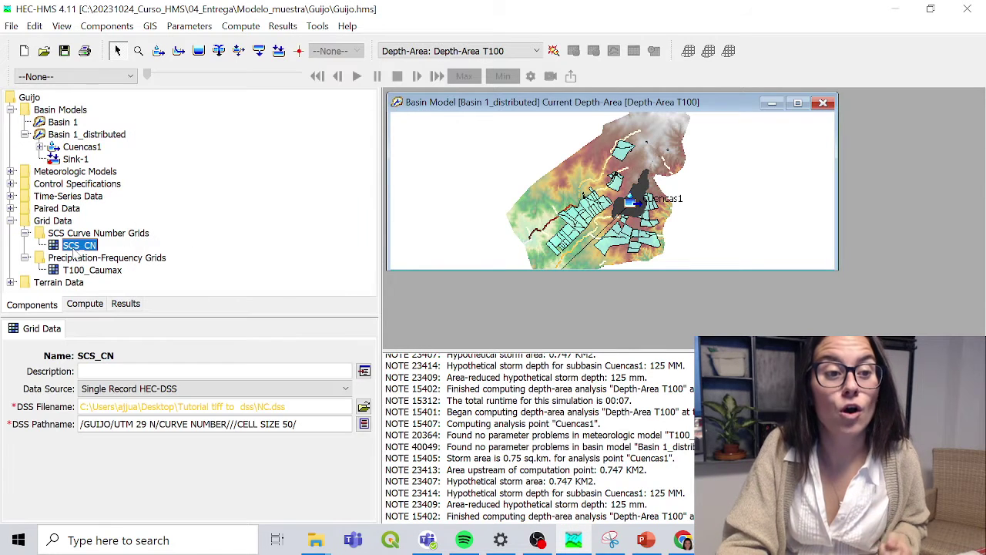
pyautogui.click(282, 390)
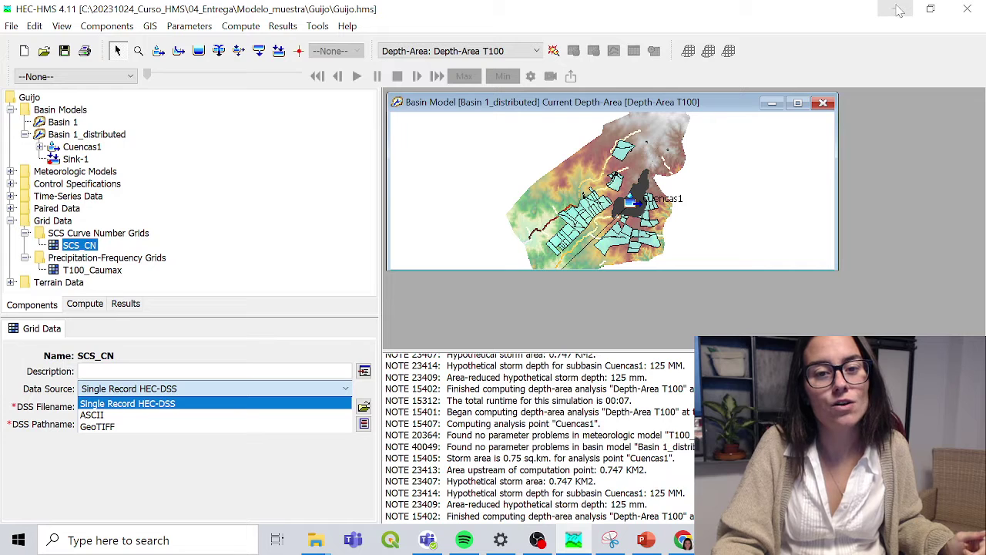
pyautogui.click(650, 202)
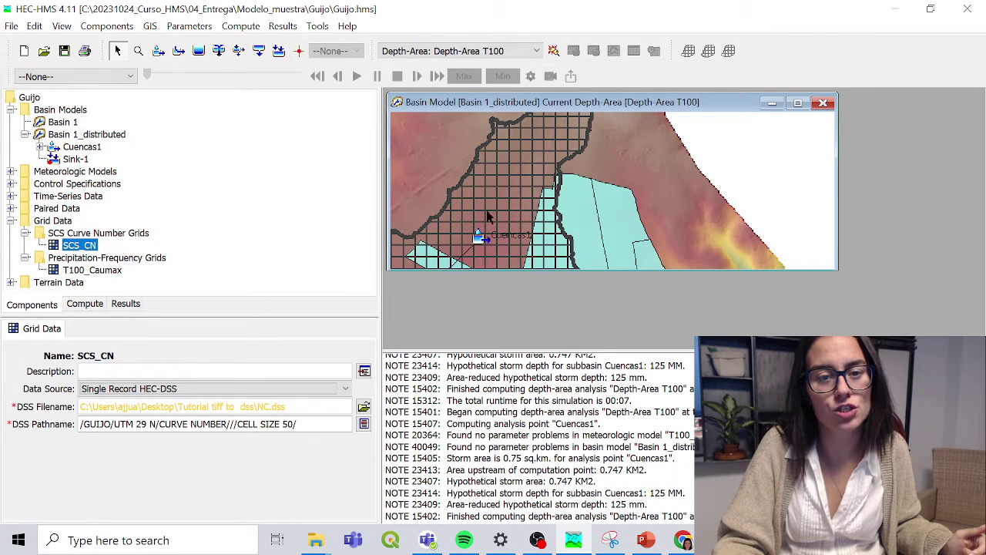
pyautogui.click(798, 103)
pyautogui.click(899, 8)
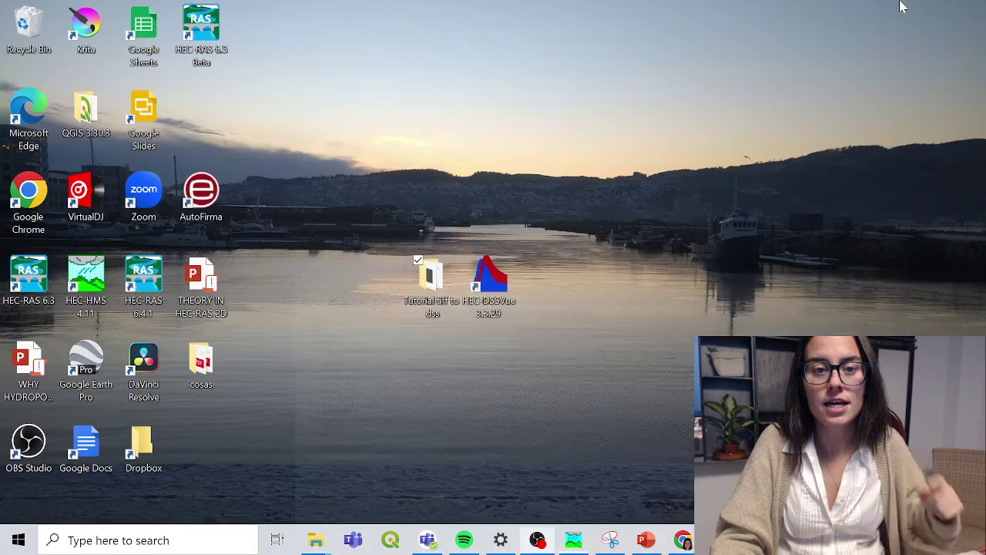
# Launch HEC-DSSVue and create the new Version 7 DSS file NC_V01.dss
pyautogui.doubleClick(495, 289)
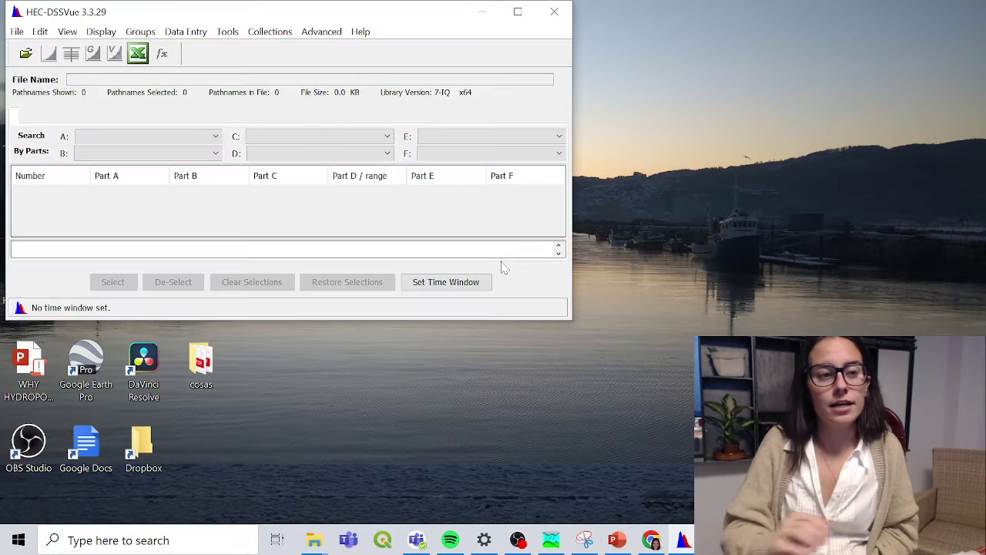
pyautogui.click(17, 32)
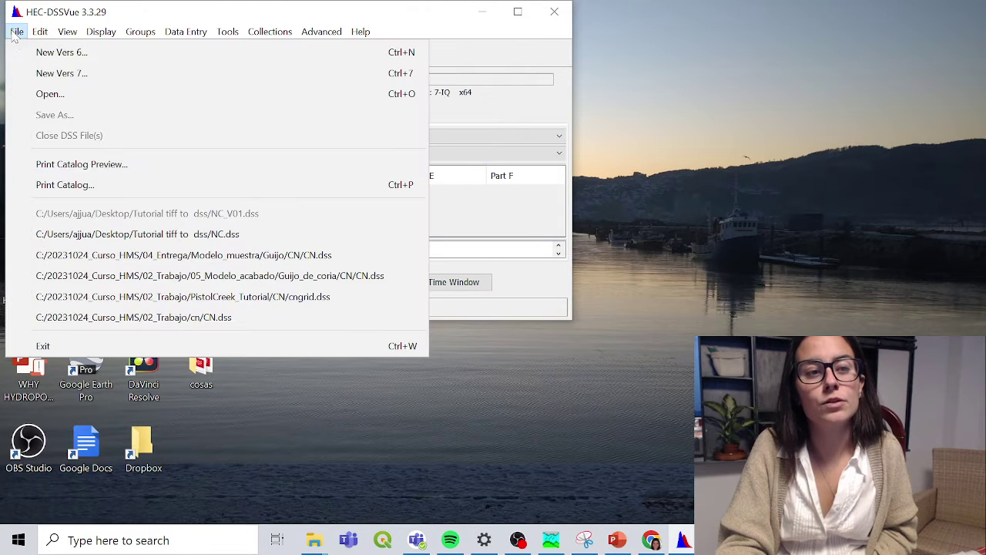
pyautogui.click(34, 71)
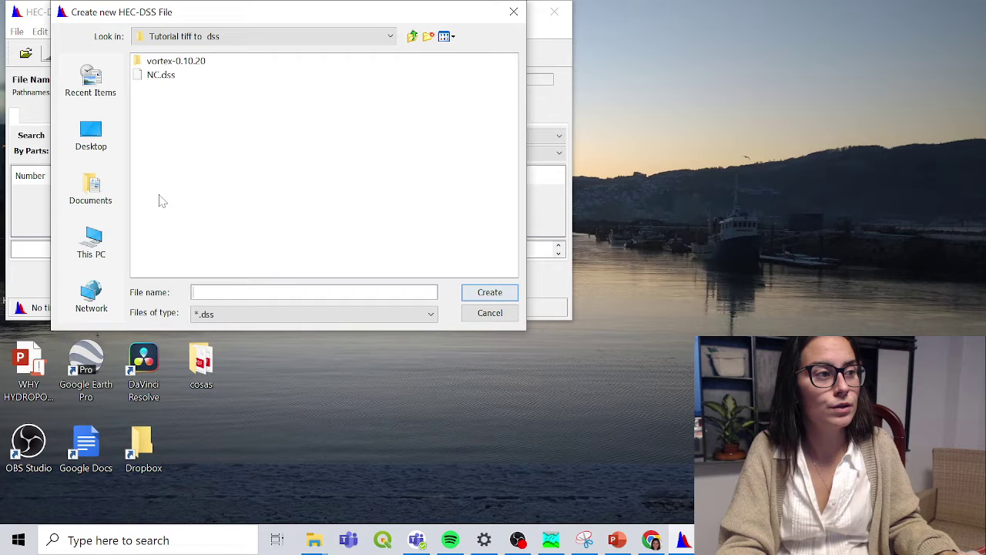
pyautogui.click(167, 75)
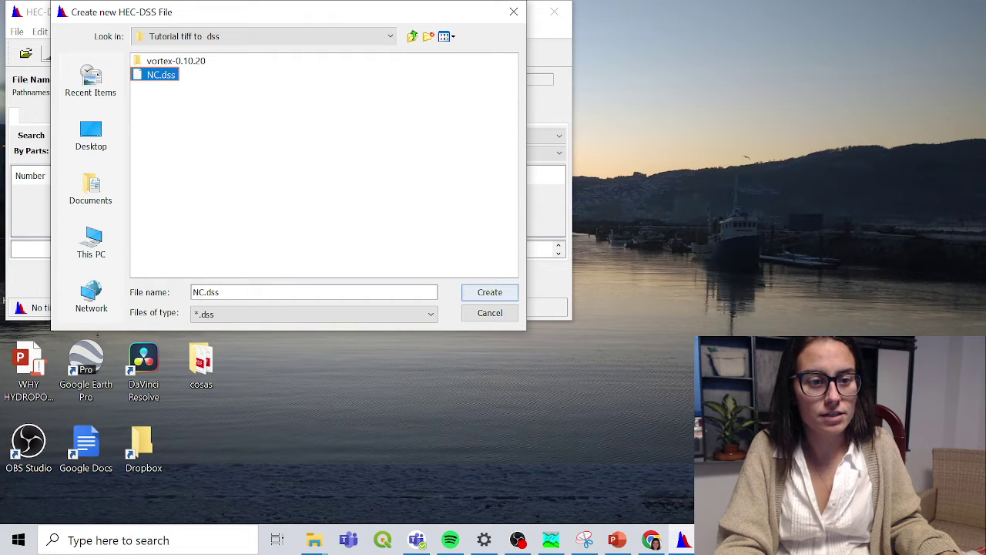
pyautogui.click(194, 292)
pyautogui.write('_')
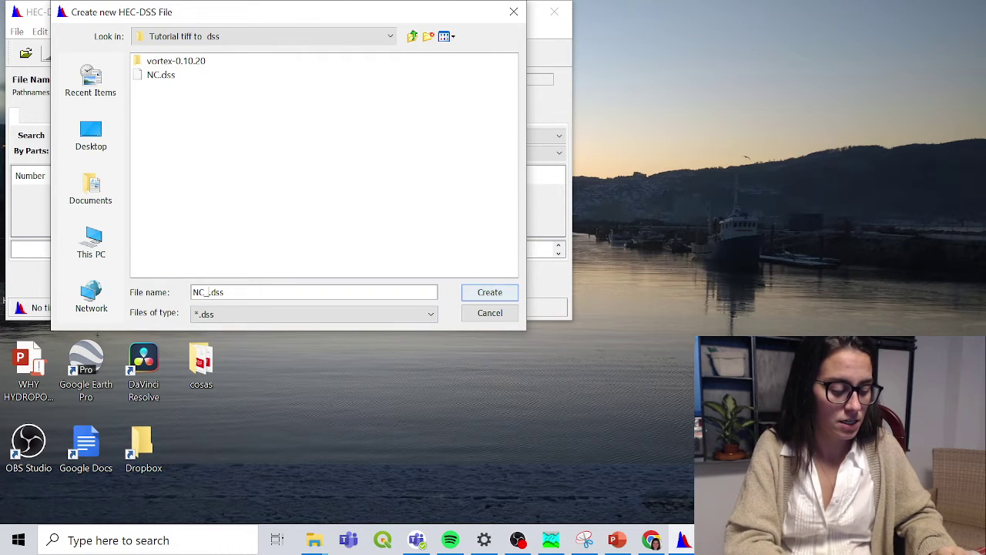
pyautogui.write('V01')
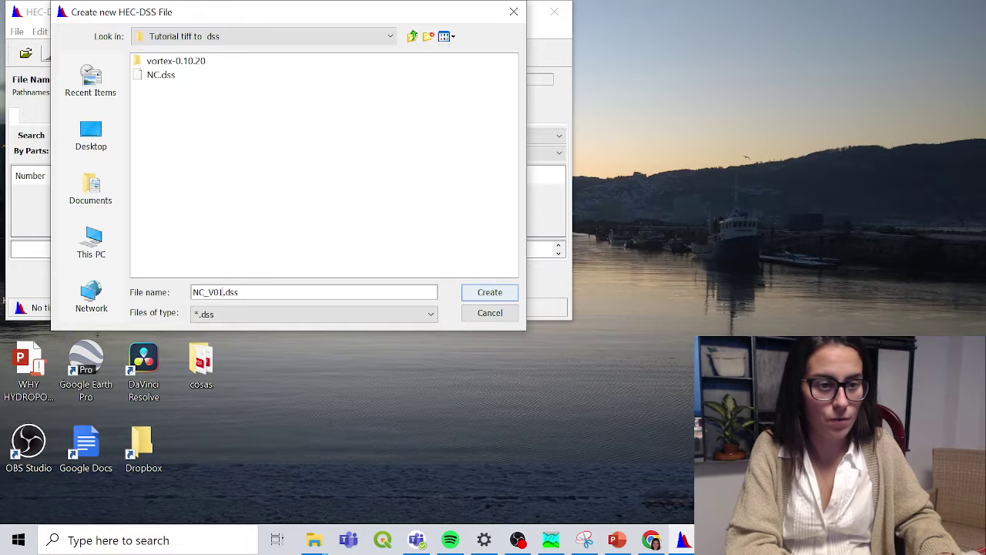
pyautogui.press('Return')
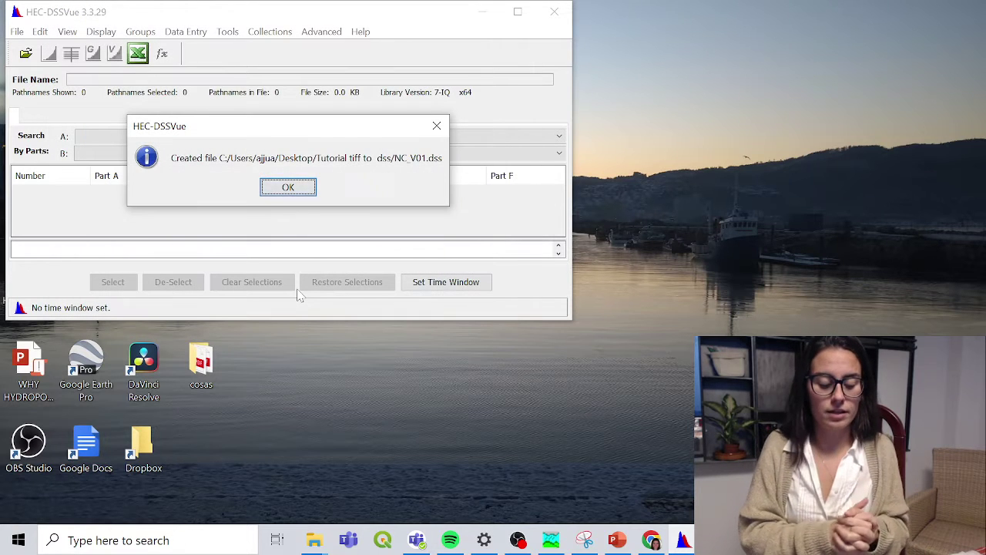
pyautogui.press('Return')
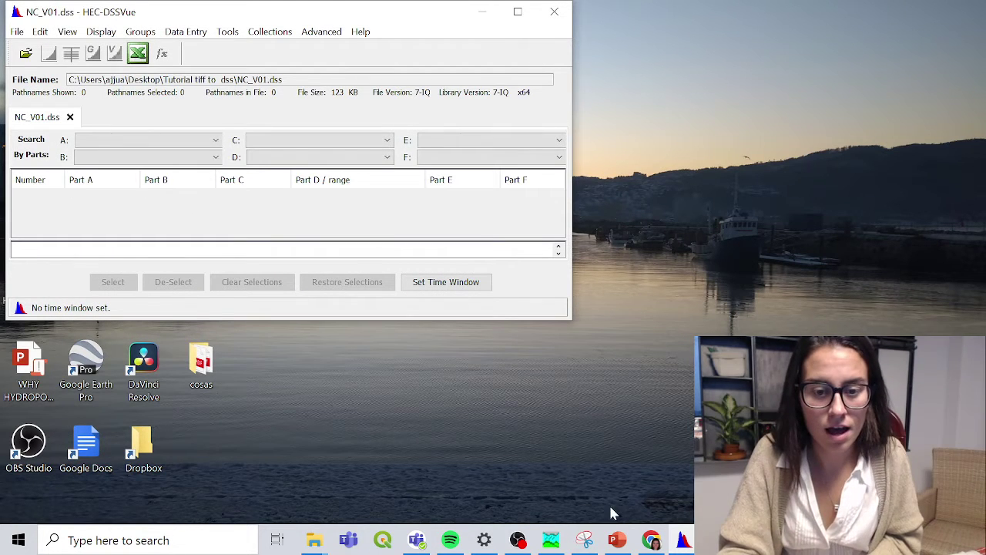
# Launch the Vortex importer from Tutorial tiff to dss\vortex-0.10.20\bin
pyautogui.click(483, 11)
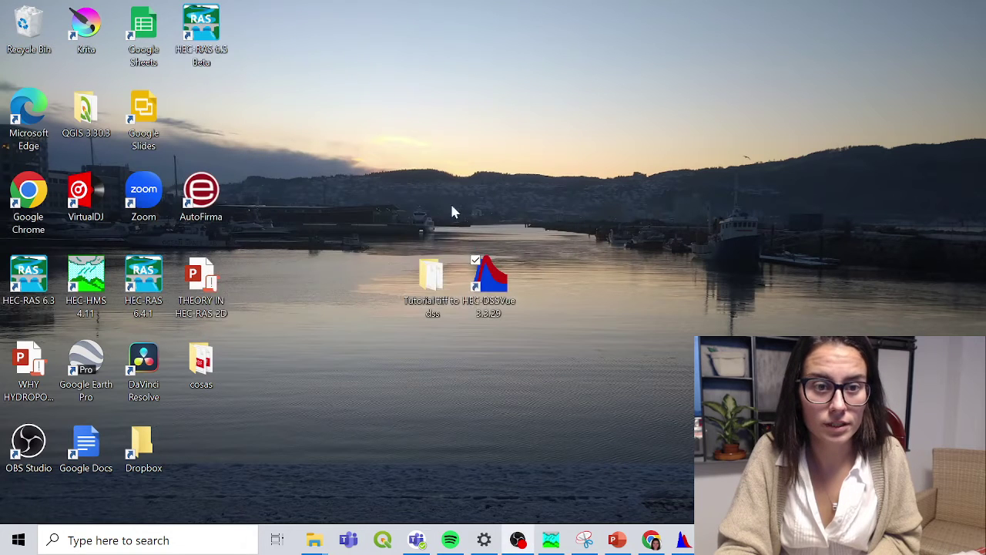
pyautogui.doubleClick(444, 278)
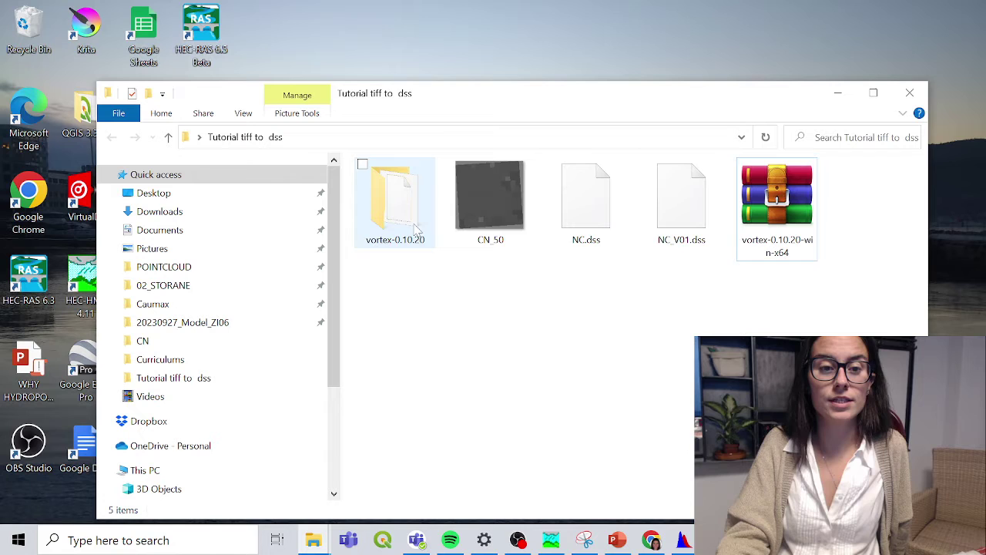
pyautogui.click(416, 229)
pyautogui.doubleClick(416, 229)
pyautogui.doubleClick(394, 188)
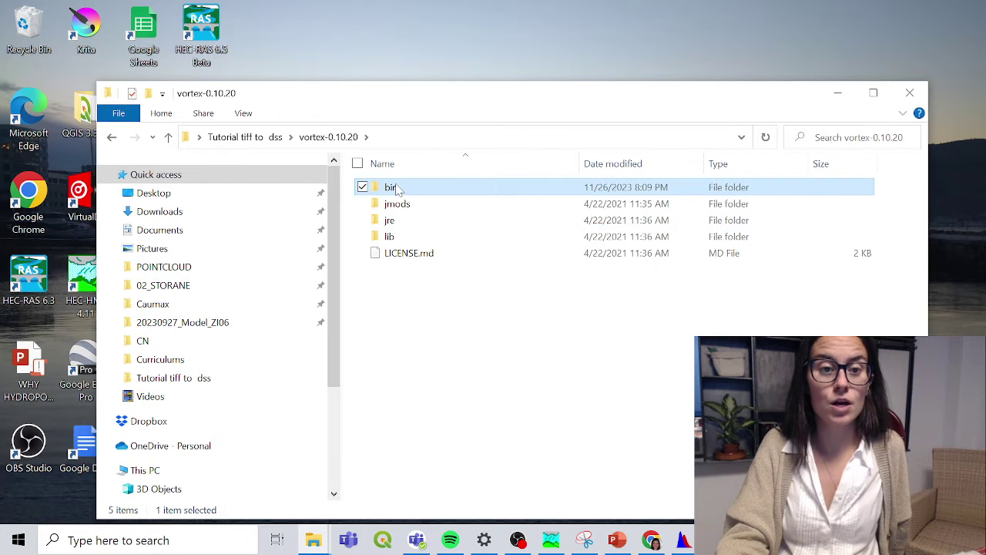
pyautogui.doubleClick(424, 386)
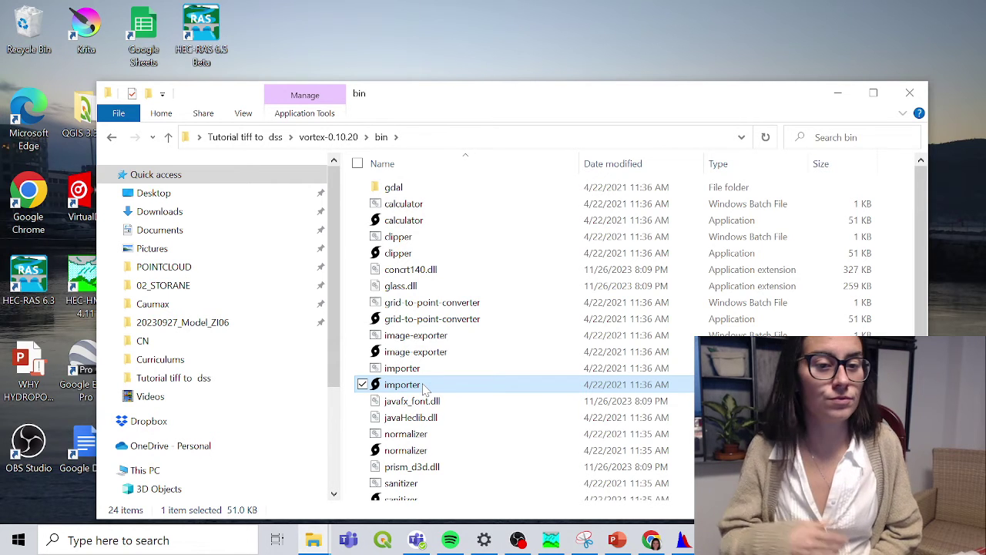
pyautogui.click(840, 97)
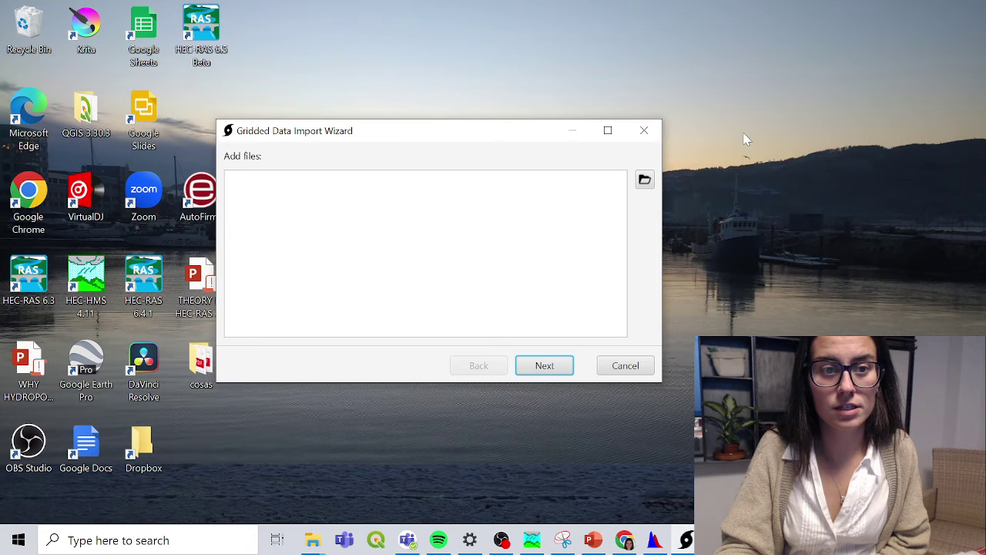
# Add the CN_50 TIFF and select CN_50 as the variable to import
pyautogui.click(645, 182)
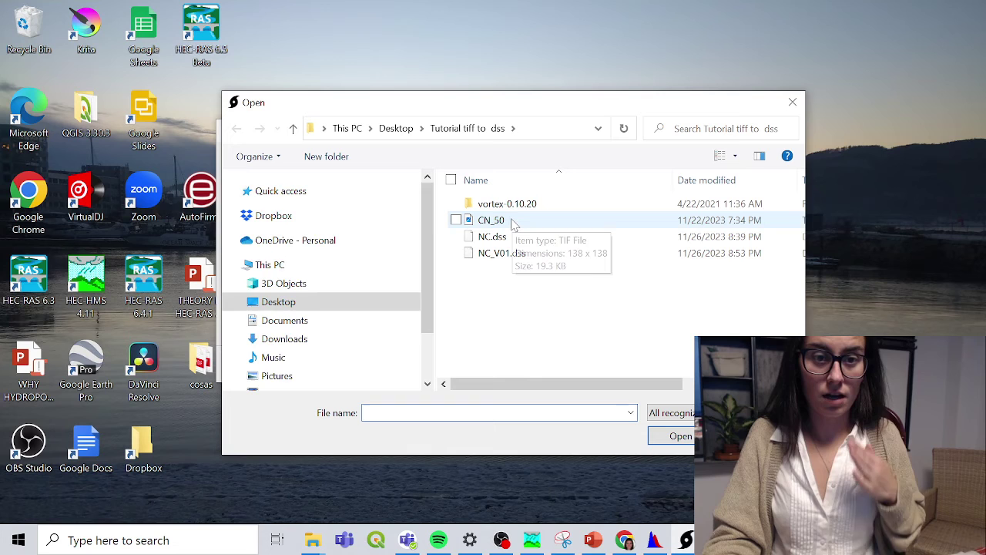
pyautogui.doubleClick(514, 223)
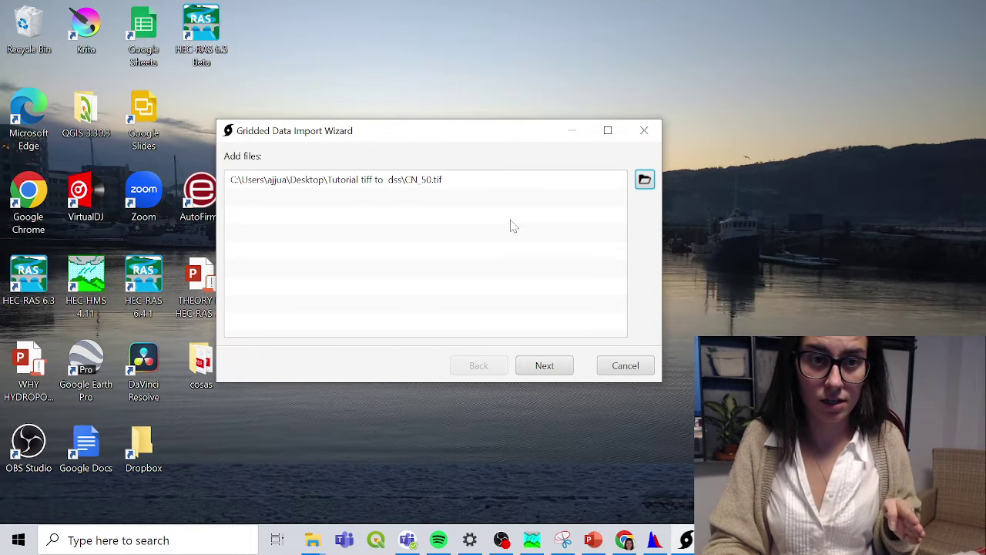
pyautogui.click(565, 367)
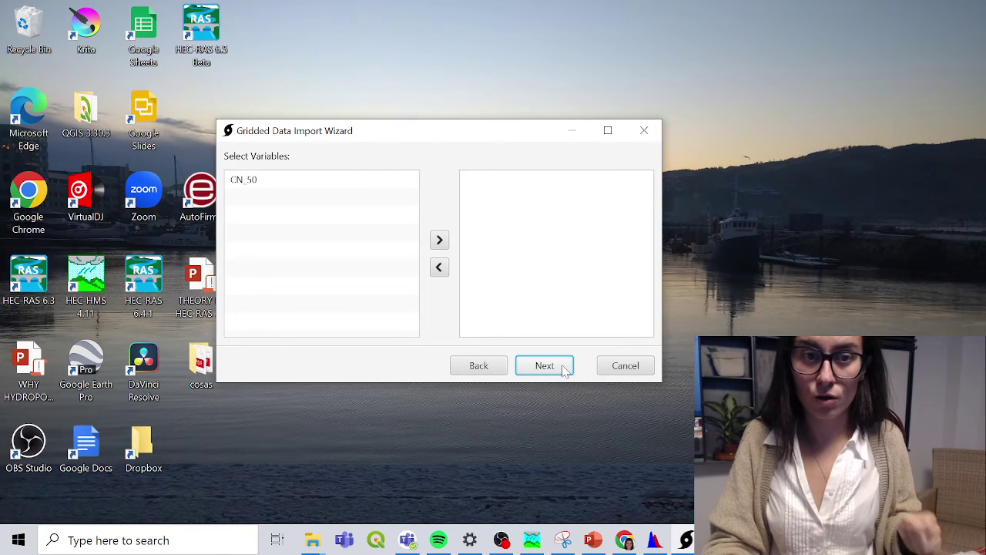
pyautogui.doubleClick(282, 179)
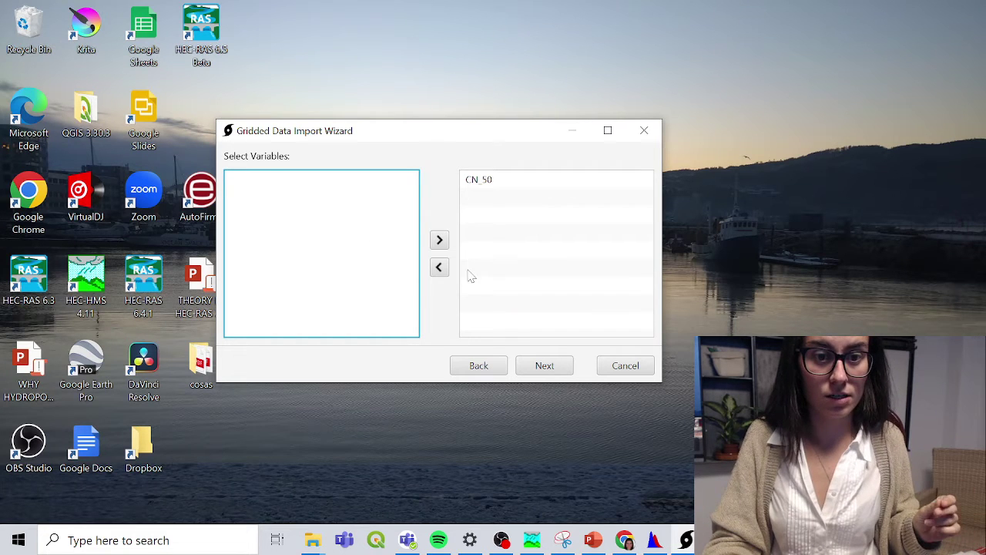
pyautogui.click(561, 370)
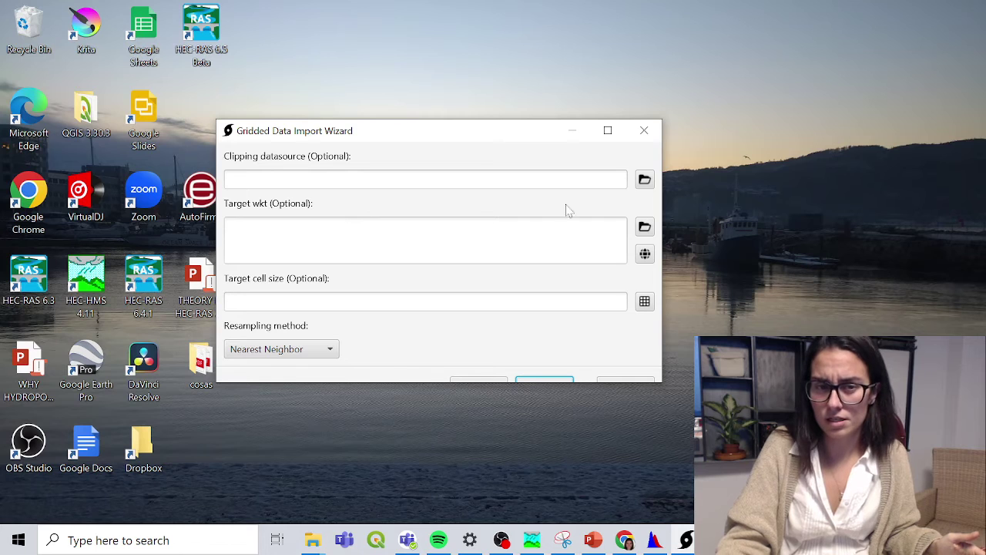
# Set the target projection to WGS 84 / UTM zone 29N and target cell size to 50
pyautogui.click(645, 254)
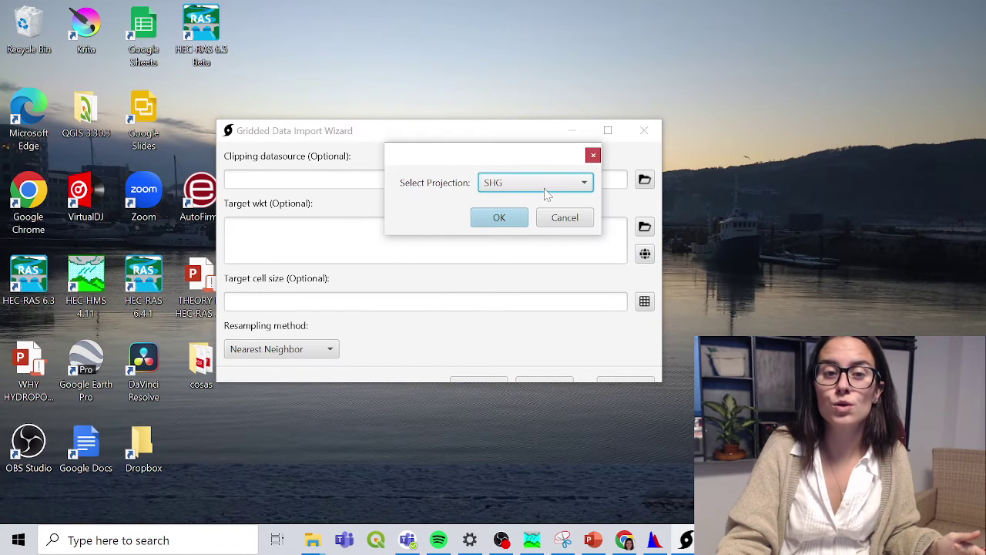
pyautogui.click(544, 189)
pyautogui.click(549, 185)
pyautogui.click(548, 184)
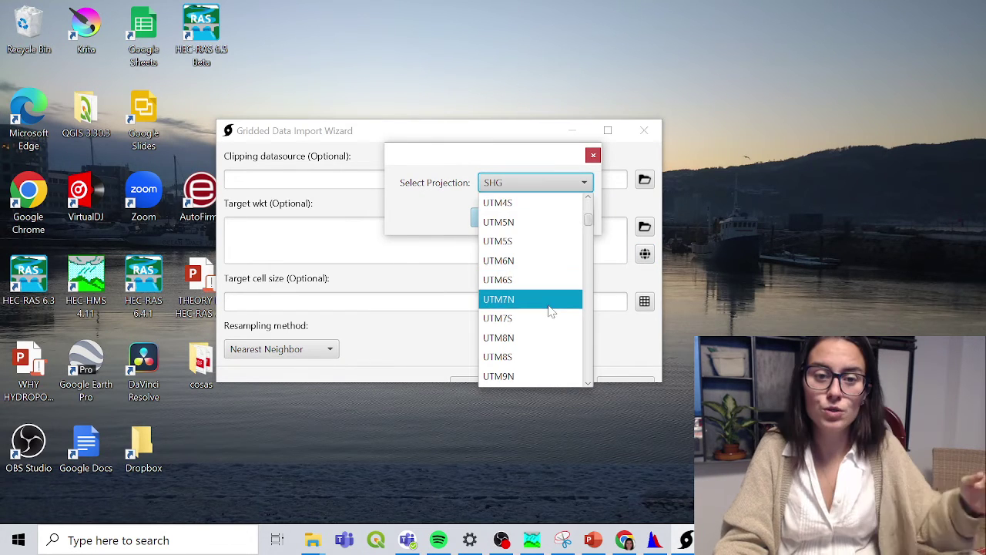
pyautogui.scroll(-6, 549, 308)
pyautogui.scroll(-8, 550, 309)
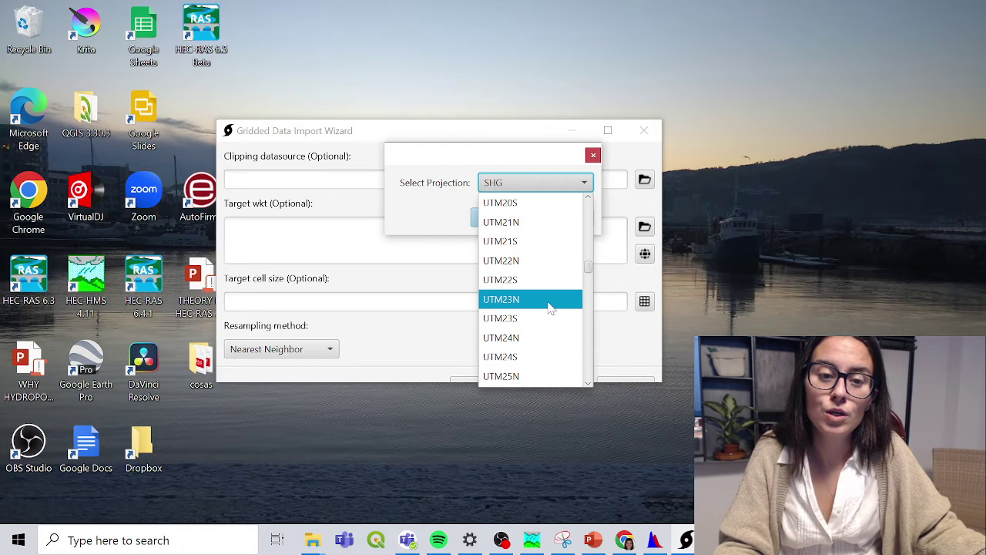
pyautogui.scroll(-4, 537, 355)
pyautogui.click(537, 357)
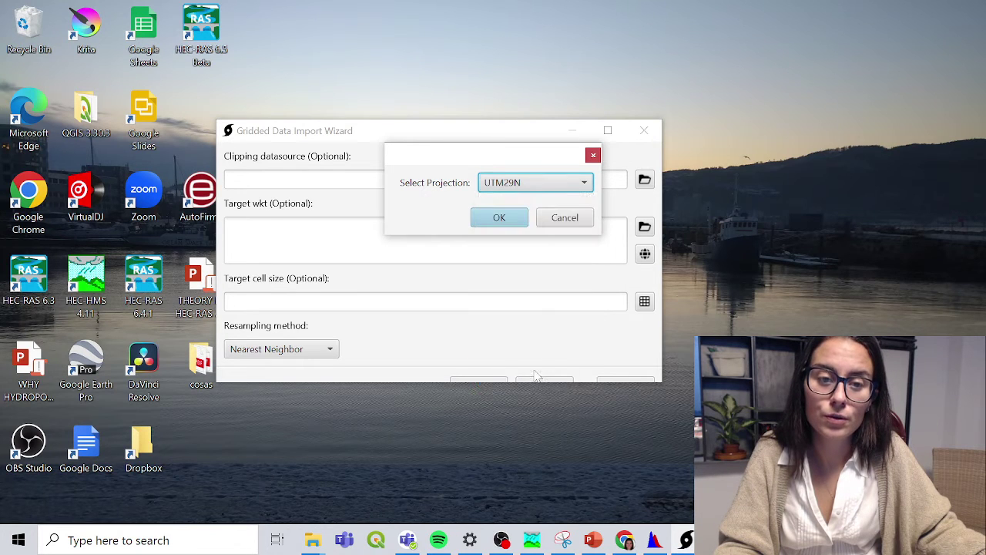
pyautogui.click(512, 220)
pyautogui.click(559, 301)
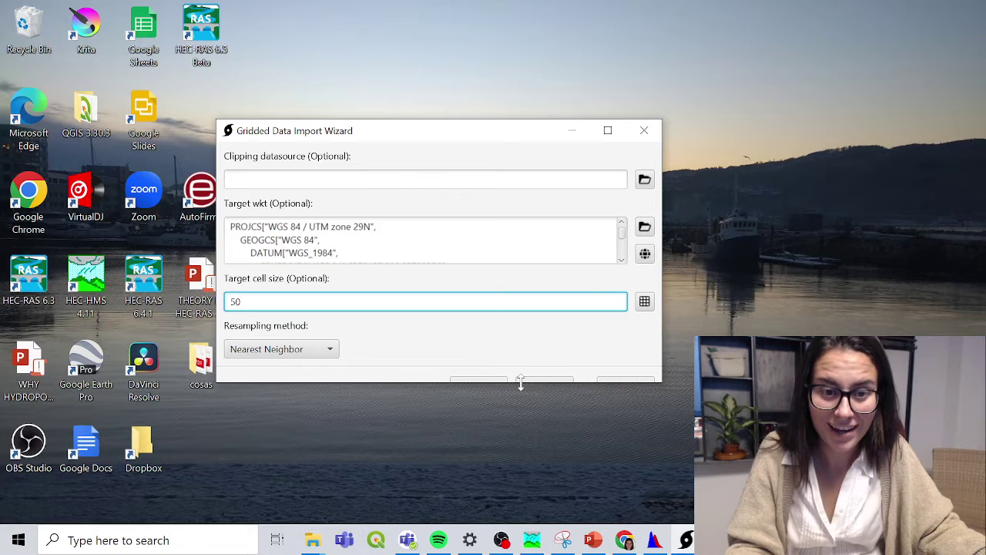
pyautogui.moveTo(521, 383); pyautogui.dragTo(527, 412)
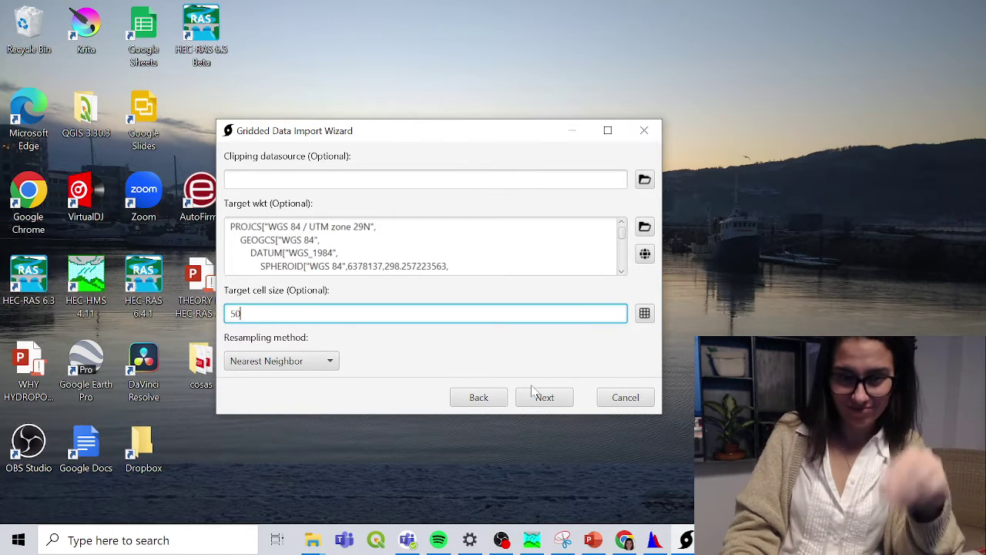
# Choose NC_V01.dss as the destination DSS file
pyautogui.click(554, 397)
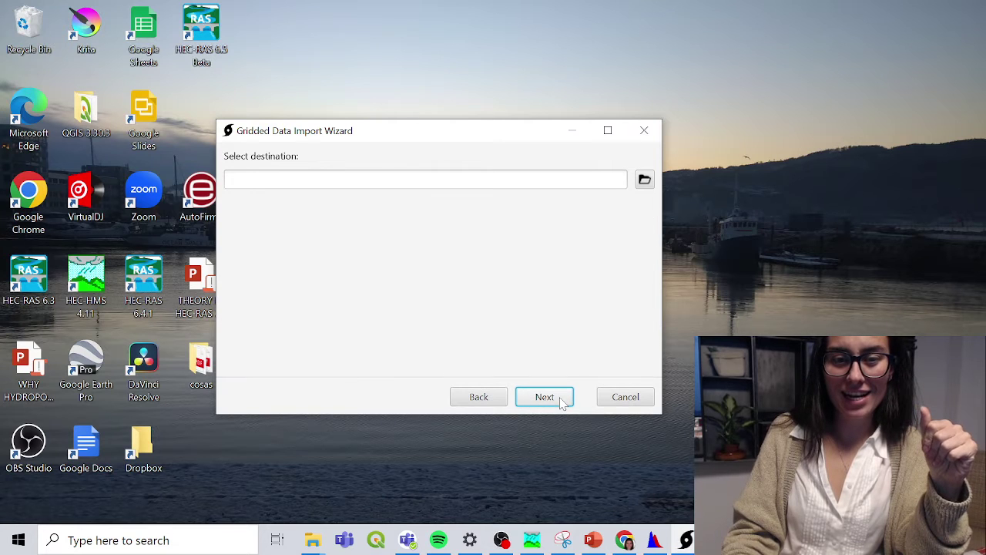
pyautogui.click(645, 179)
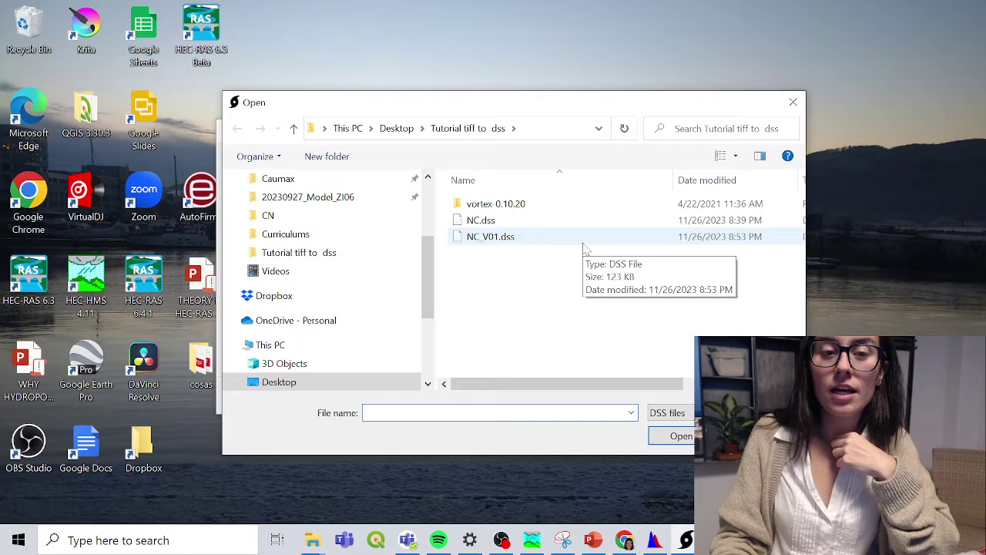
pyautogui.doubleClick(553, 242)
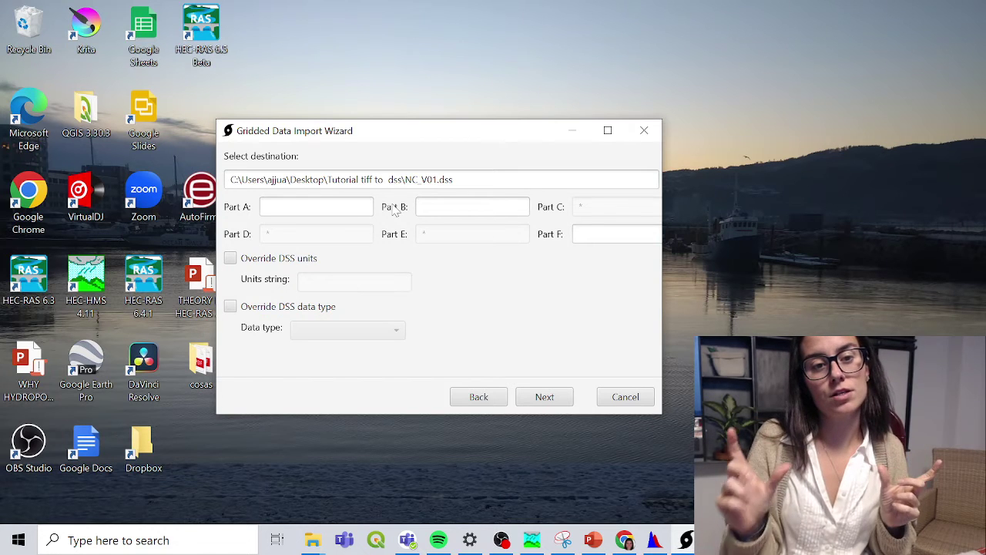
# Fill the pathname parts A, B and F as GUIJO, UTM 29 N and cell size 50
pyautogui.click(266, 206)
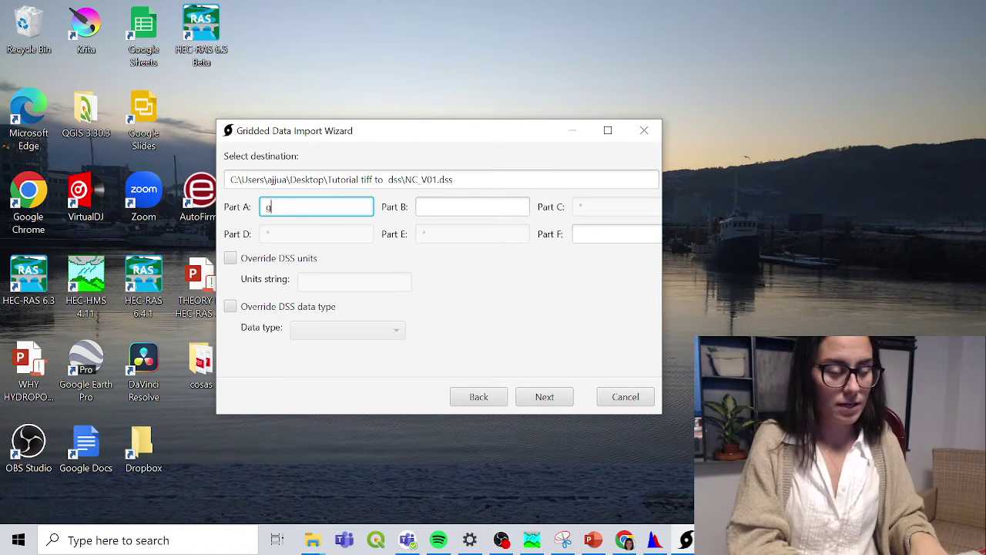
pyautogui.write('gUI')
pyautogui.press('BackSpace')
pyautogui.press('BackSpace')
pyautogui.press('BackSpace')
pyautogui.write('G')
pyautogui.press('Tab')
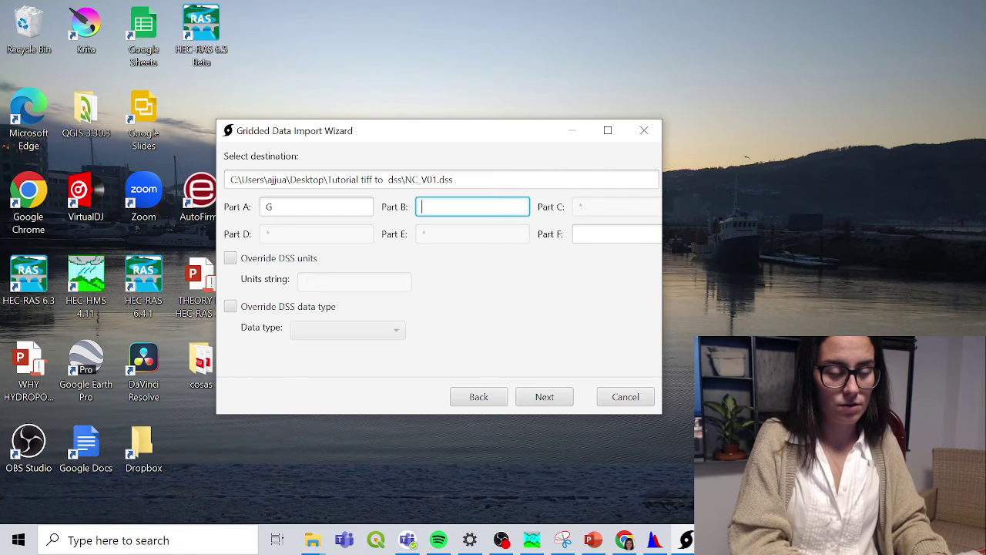
pyautogui.write('UI')
pyautogui.press('BackSpace')
pyautogui.press('BackSpace')
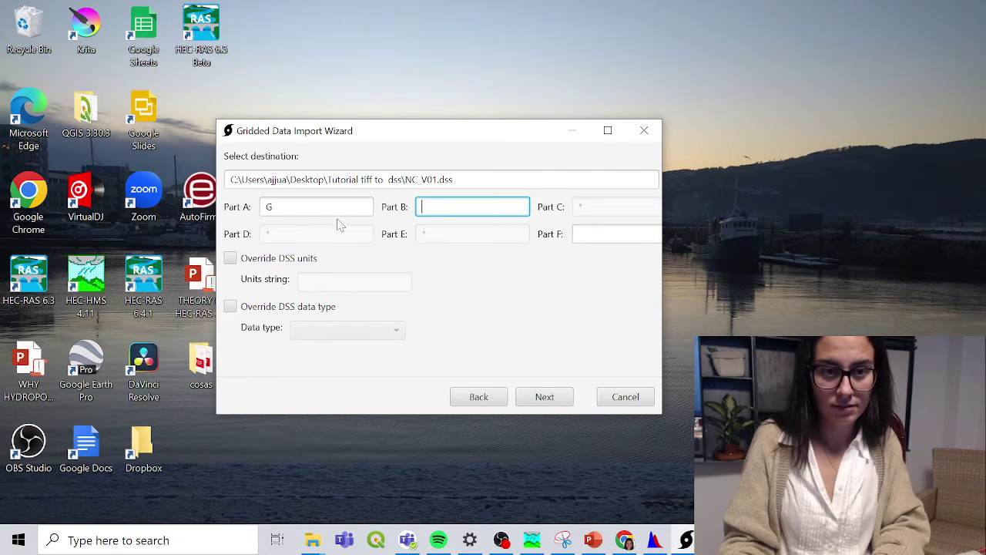
pyautogui.click(270, 207)
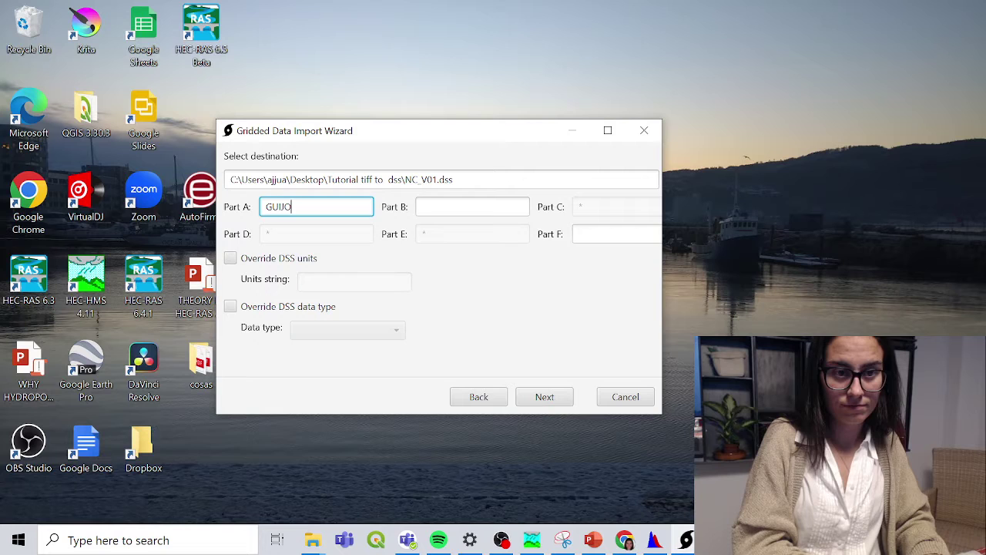
pyautogui.press('Tab')
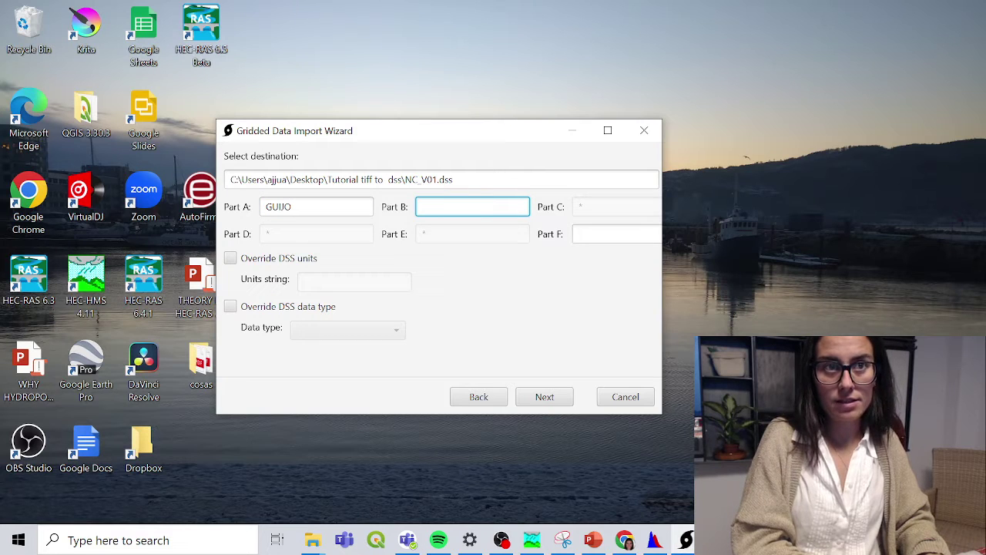
pyautogui.write('UTM 29 N')
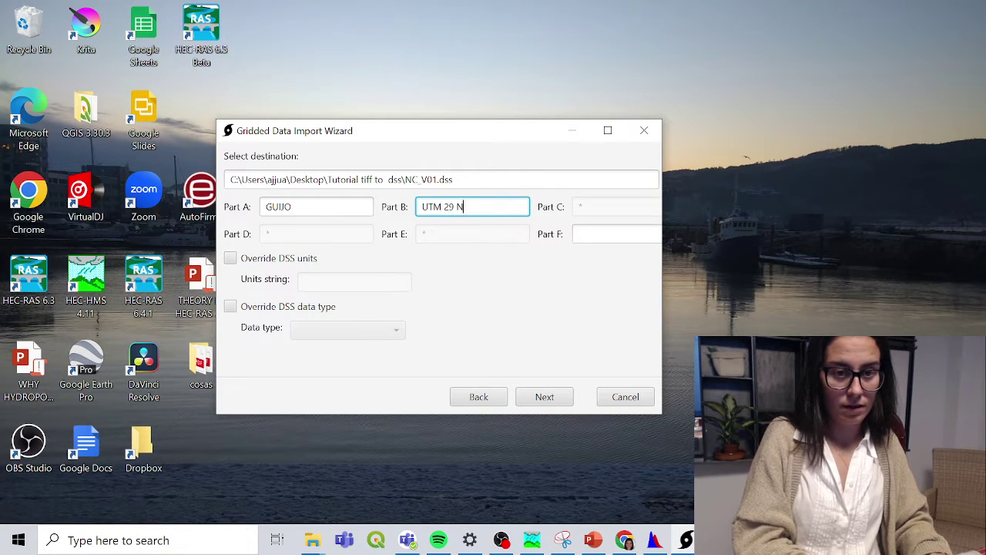
pyautogui.press('Tab')
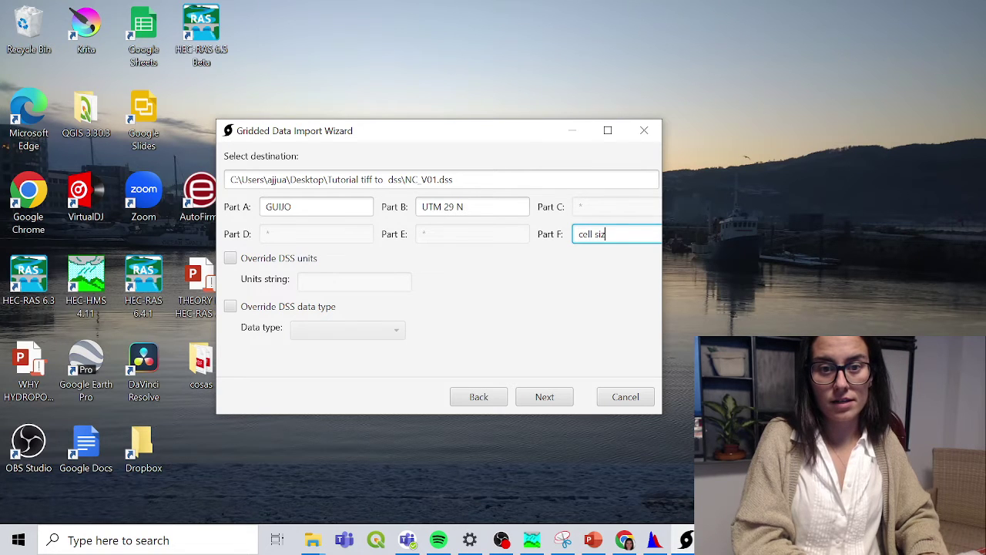
# Override the DSS units to UNDEF and the data type to INST-VAL
pyautogui.click(242, 263)
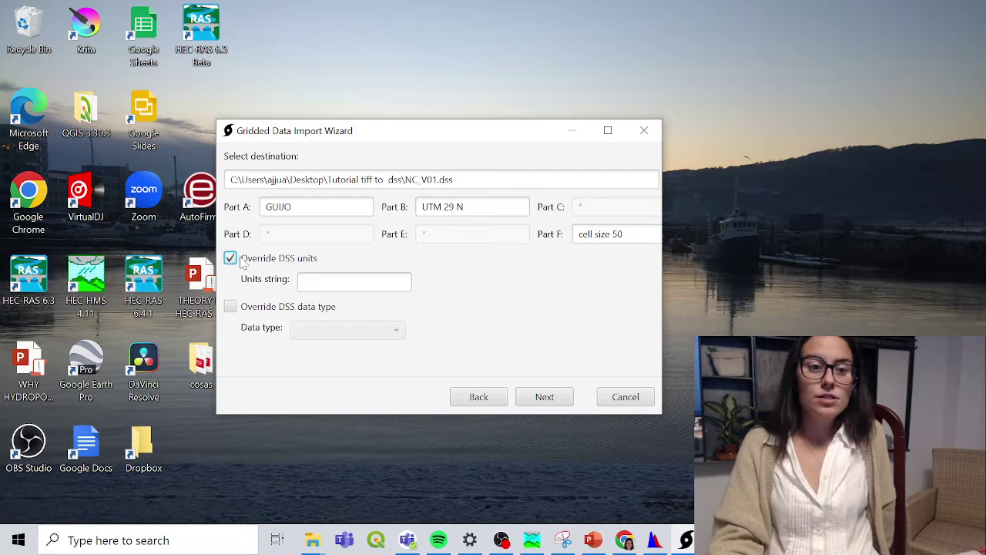
pyautogui.click(305, 282)
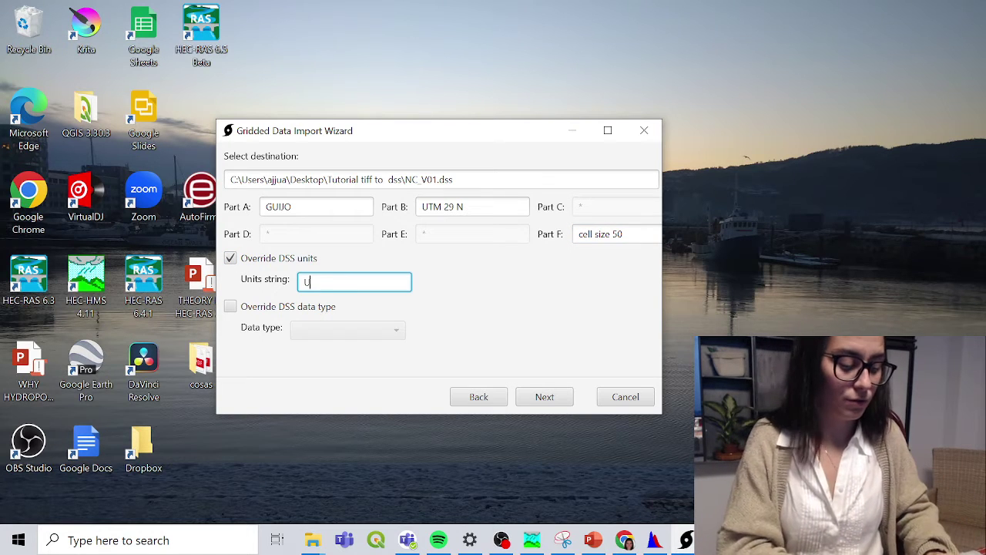
pyautogui.write('UNDEF')
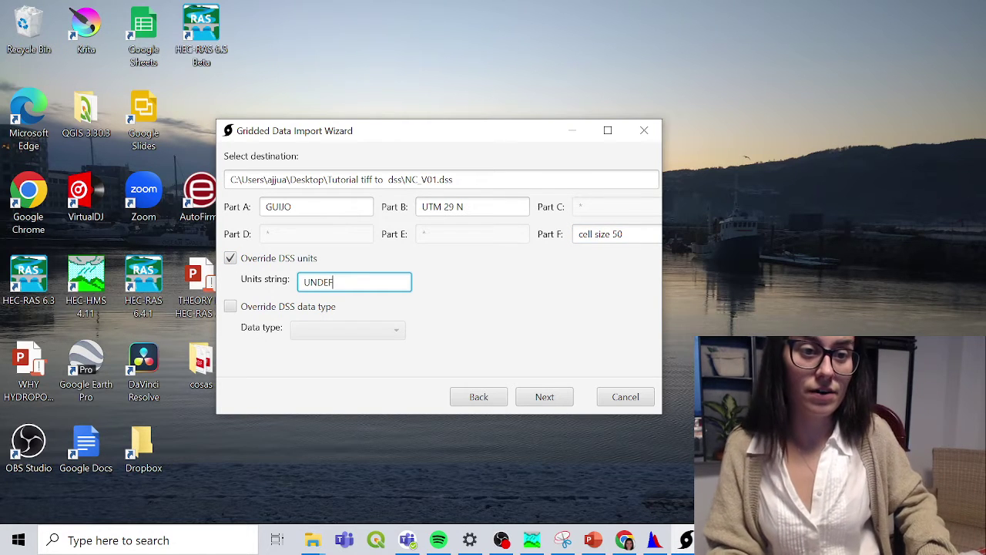
pyautogui.click(245, 310)
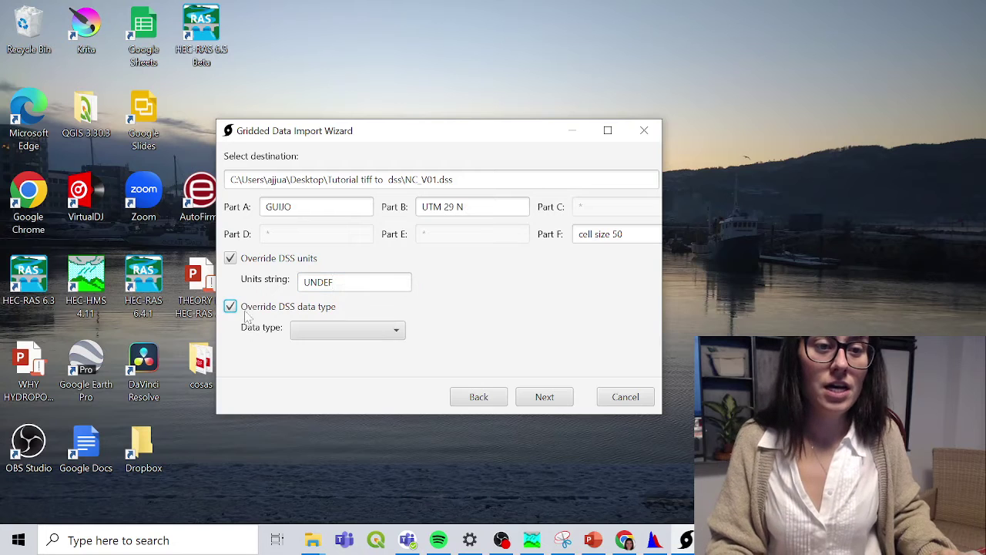
pyautogui.click(337, 331)
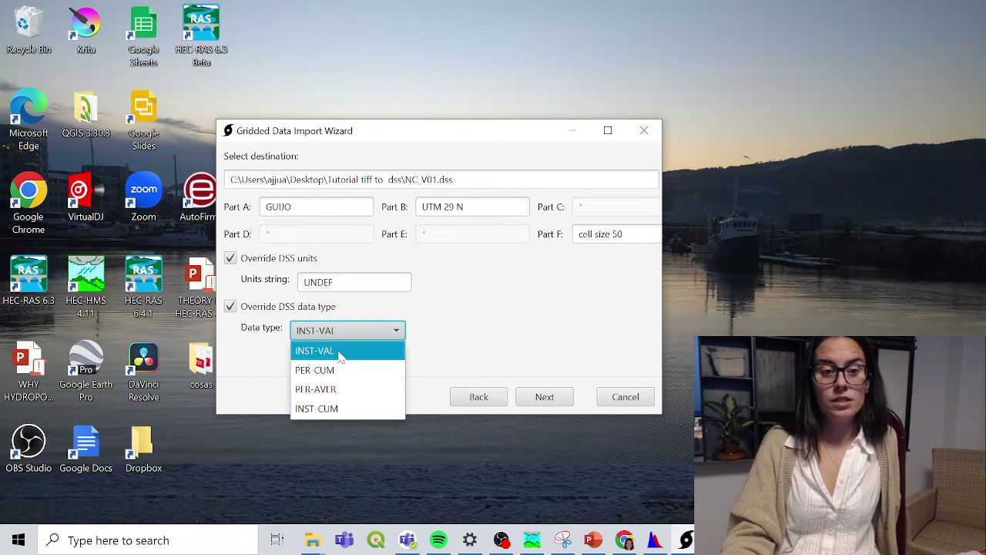
pyautogui.click(340, 352)
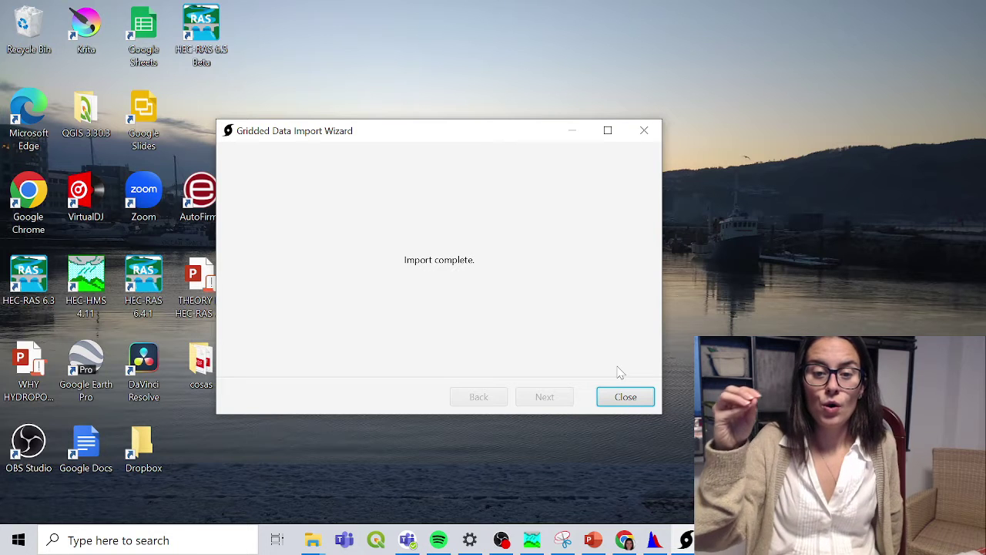
# Open NC_V01.dss in HEC-DSSVue and select the GUIJO / UTM 29 N / CELL SIZE 50 record
pyautogui.click(624, 396)
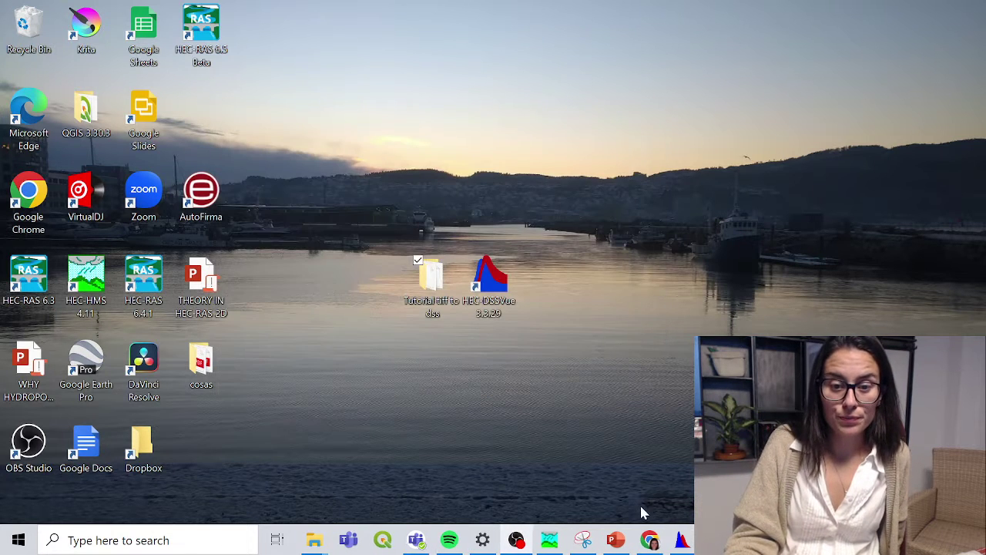
pyautogui.click(683, 542)
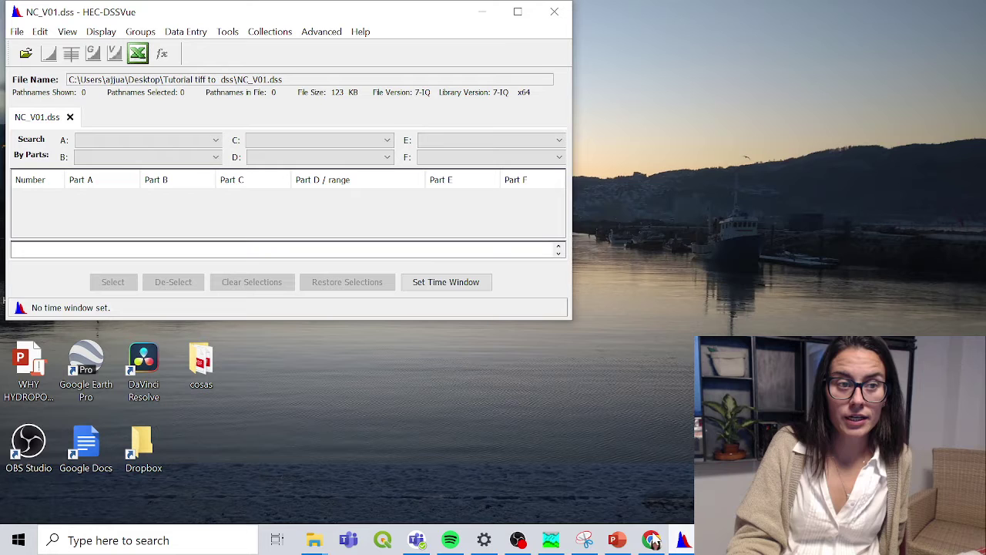
pyautogui.moveTo(250, 17); pyautogui.dragTo(259, 34)
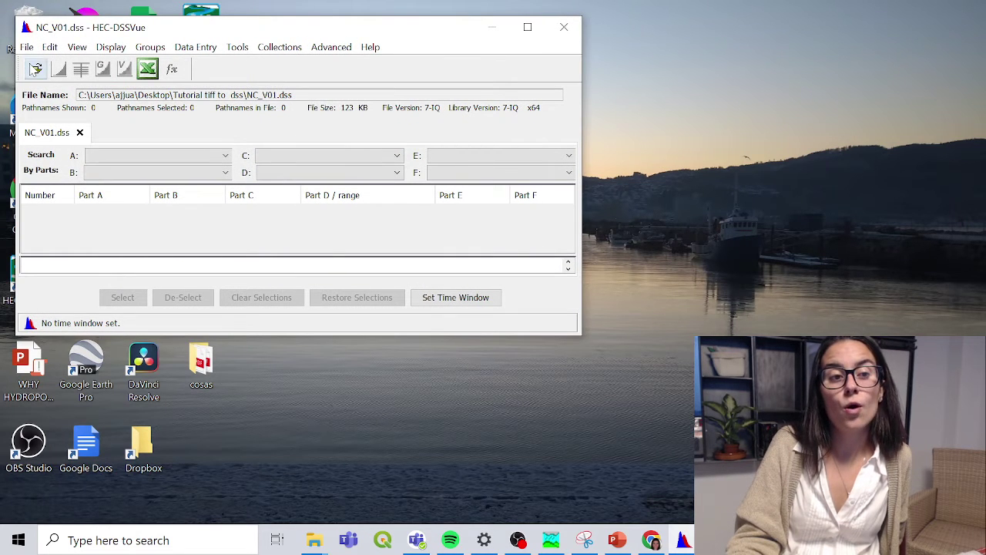
pyautogui.click(35, 69)
pyautogui.doubleClick(192, 99)
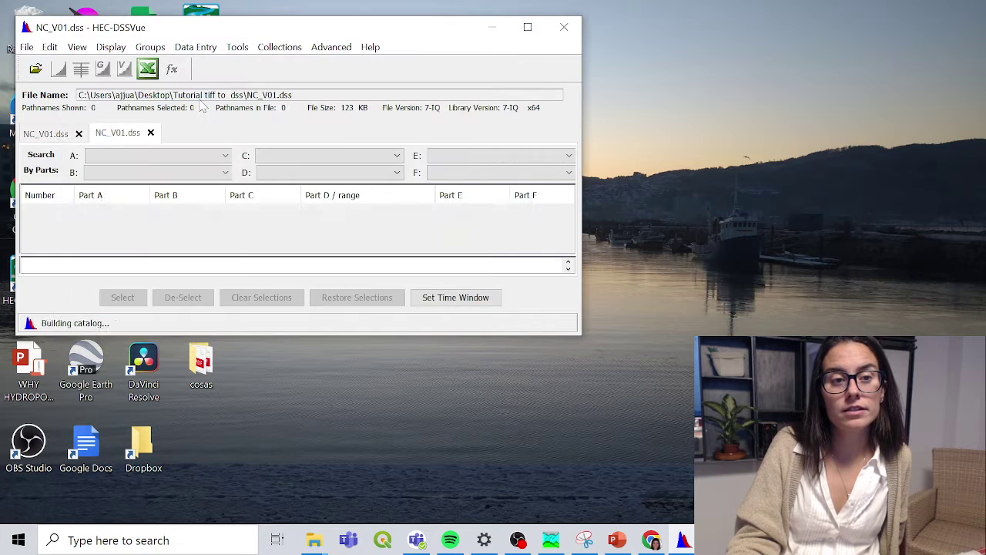
pyautogui.click(79, 213)
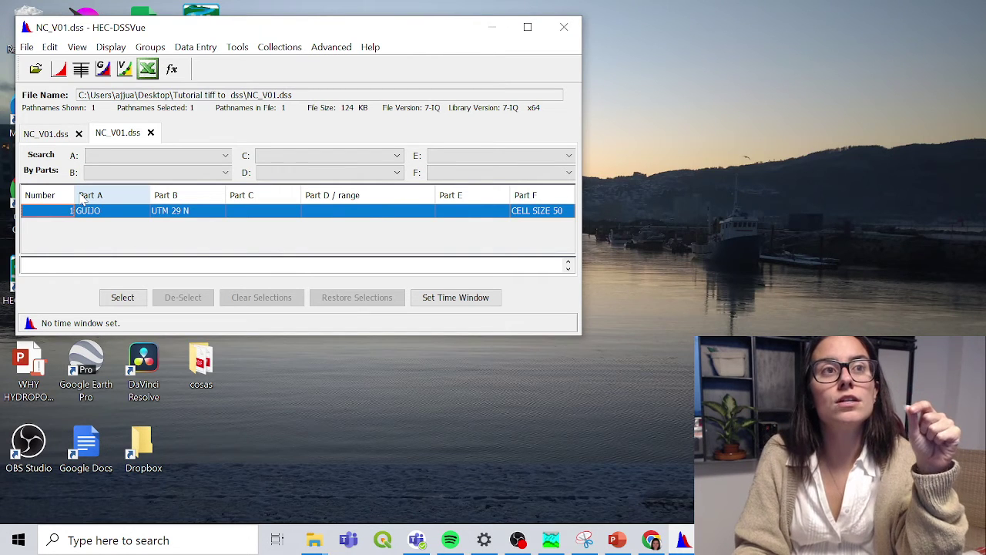
# Enter CURVE NUMBER as Part C in Rename Records, then switch to the HEC-HMS manual
pyautogui.click(50, 47)
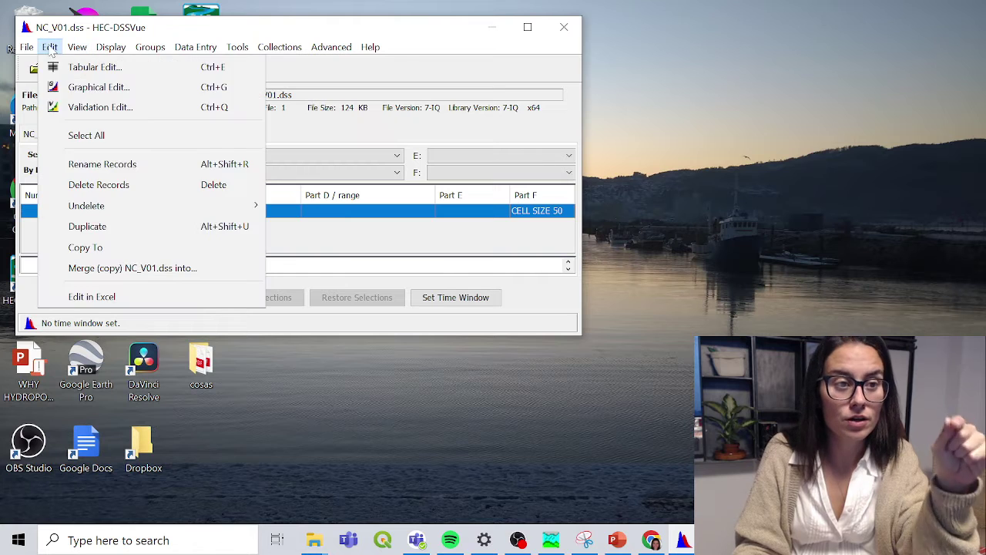
pyautogui.click(100, 166)
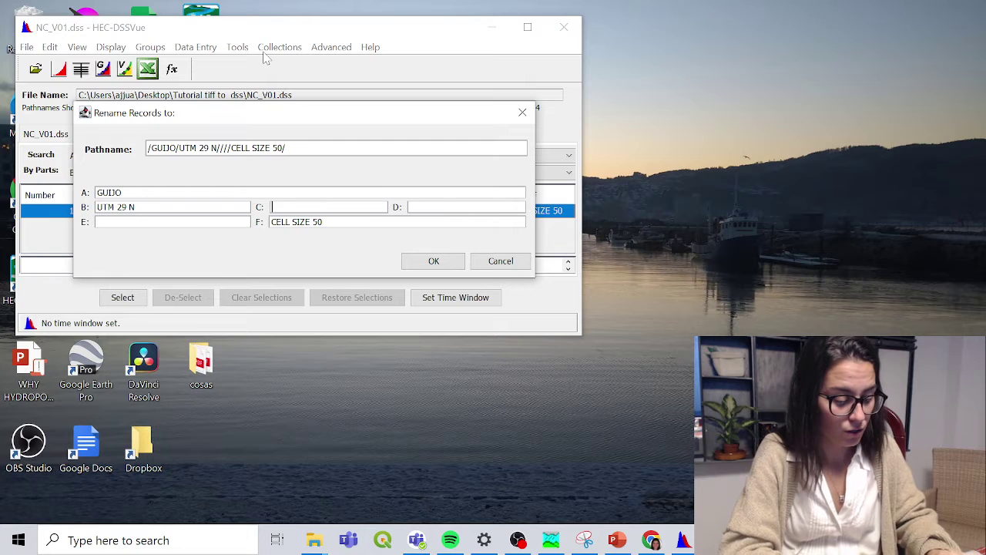
pyautogui.write('CURVE NUMBE')
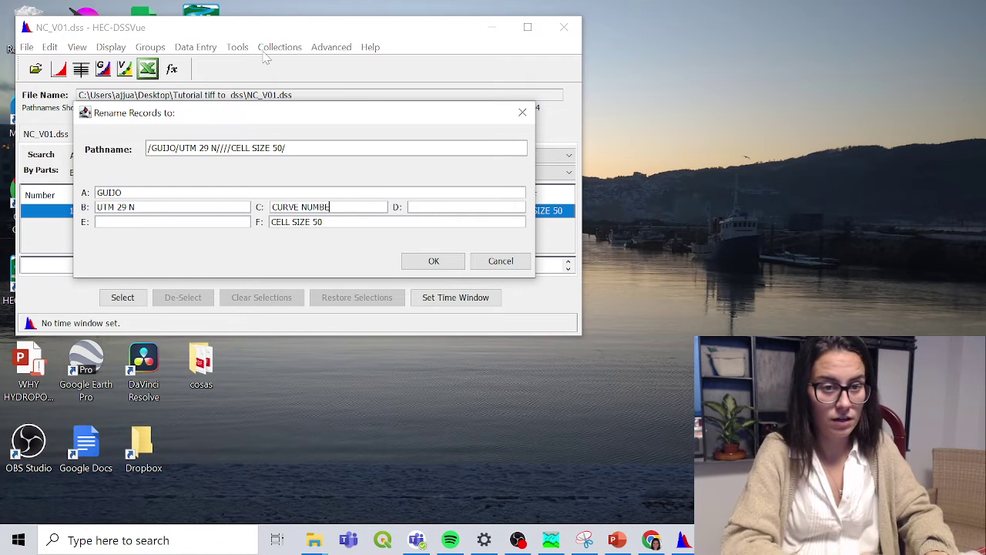
pyautogui.write('R')
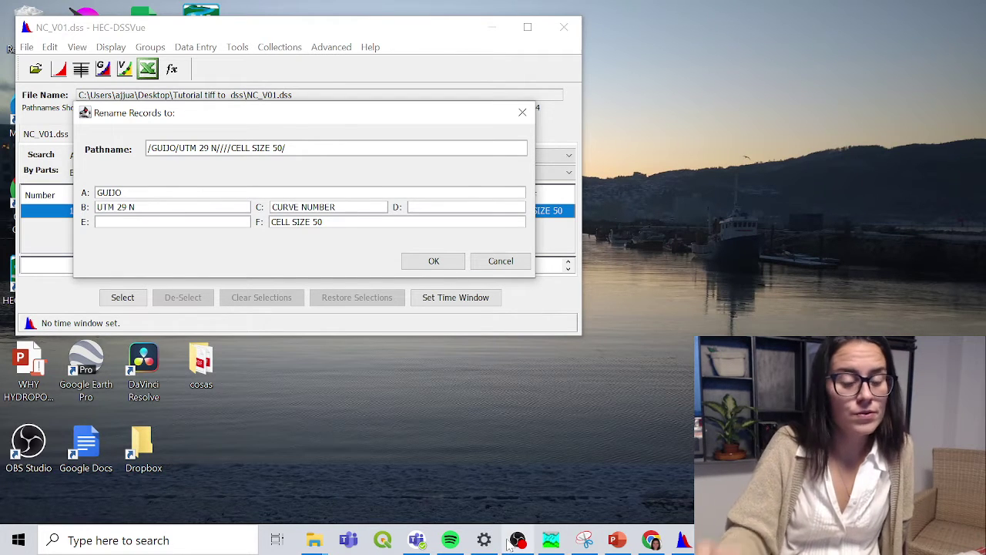
pyautogui.moveTo(511, 543)
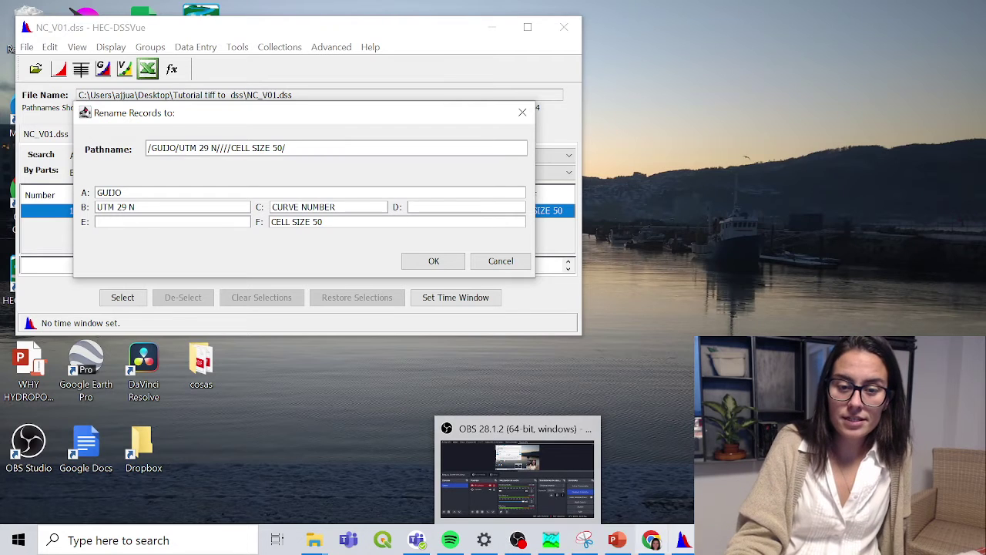
pyautogui.click(651, 540)
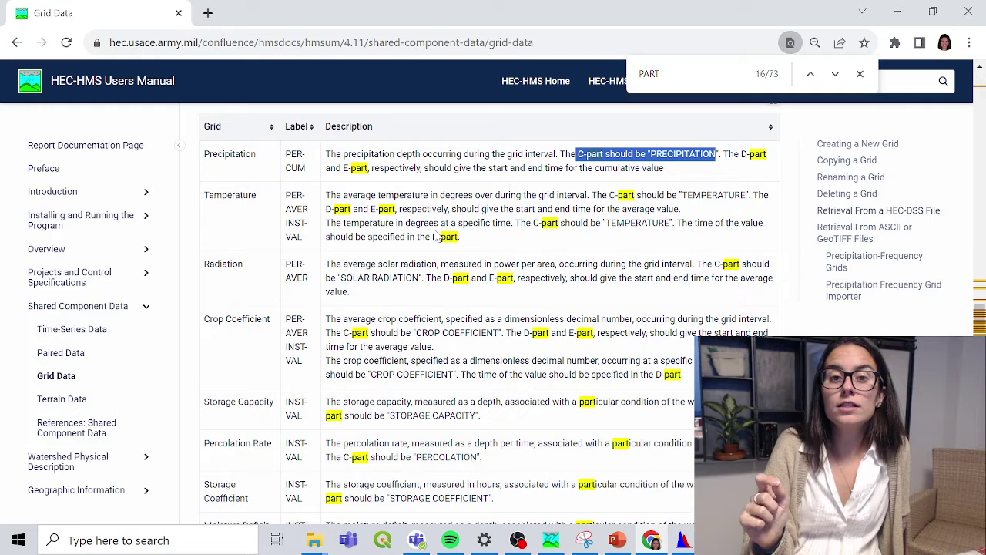
# Highlight the manual's grid label rules, including the PRECIPITATION and Temperature C-parts
pyautogui.scroll(2, 185, 213)
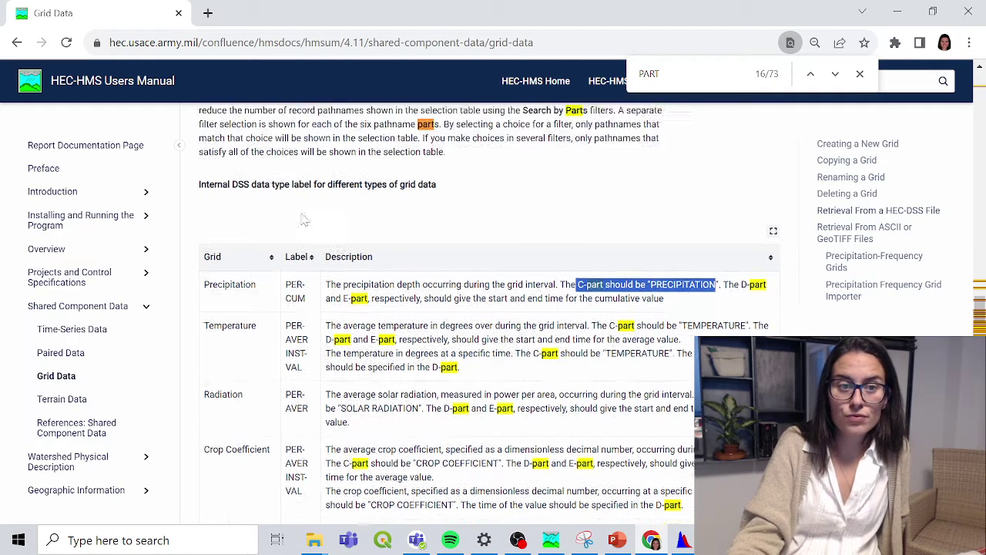
pyautogui.moveTo(195, 215); pyautogui.dragTo(410, 228)
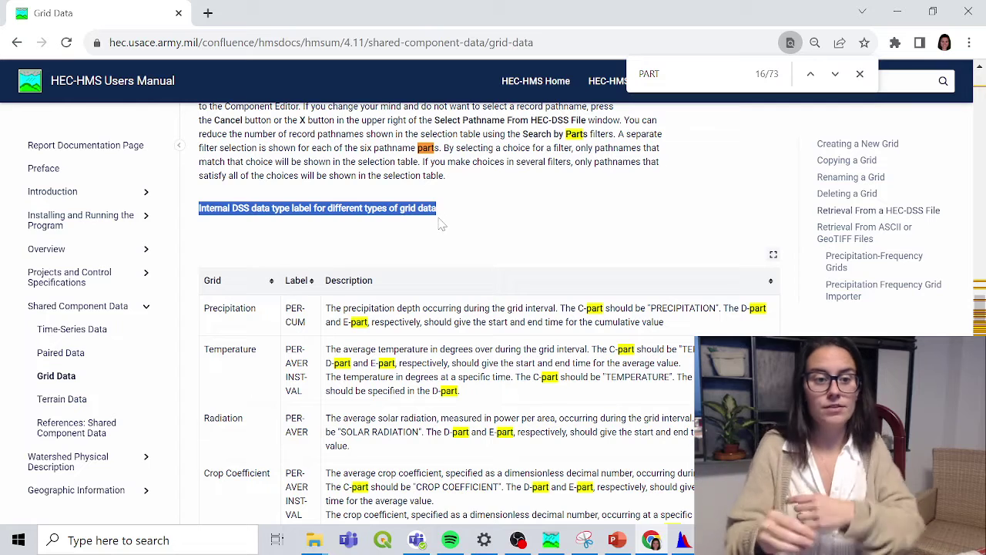
pyautogui.moveTo(571, 309); pyautogui.dragTo(735, 309)
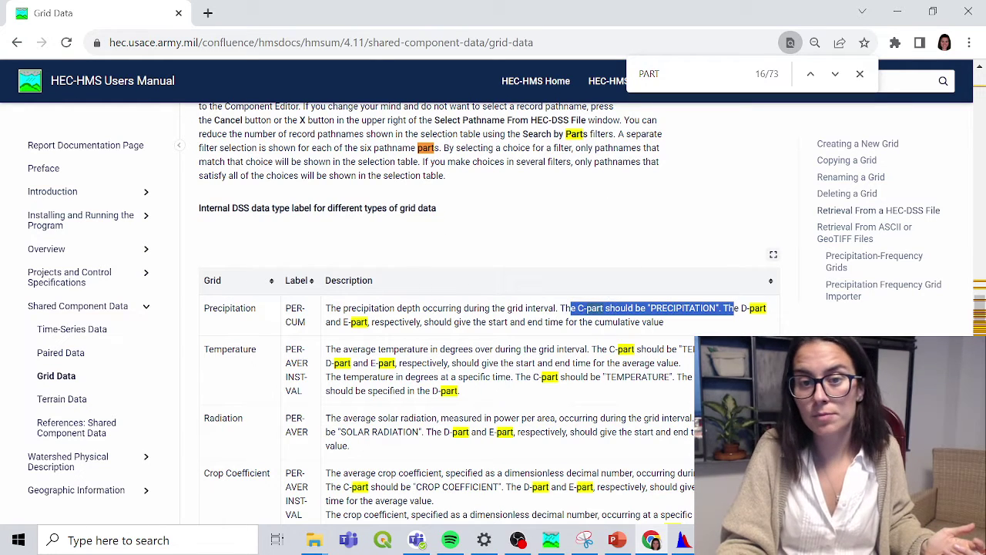
pyautogui.moveTo(222, 349); pyautogui.dragTo(235, 349)
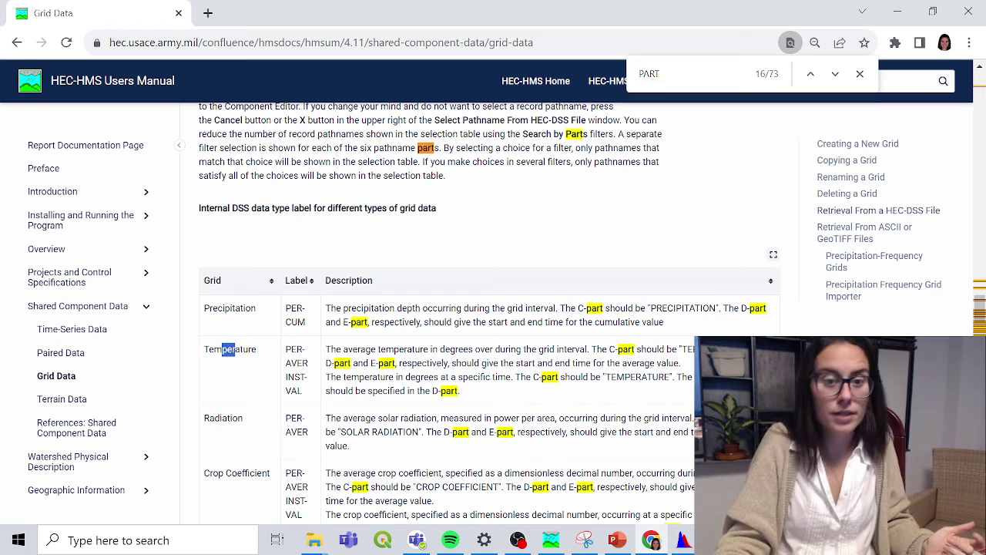
pyautogui.moveTo(609, 349); pyautogui.dragTo(697, 349)
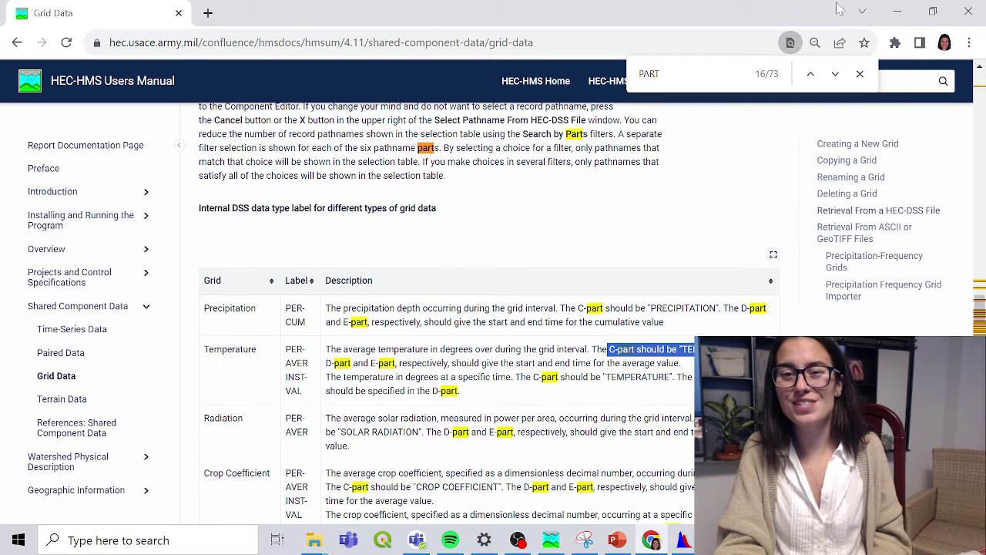
# Apply the rename so the grid record's C part reads CURVE NUMBER, and confirm it
pyautogui.click(898, 11)
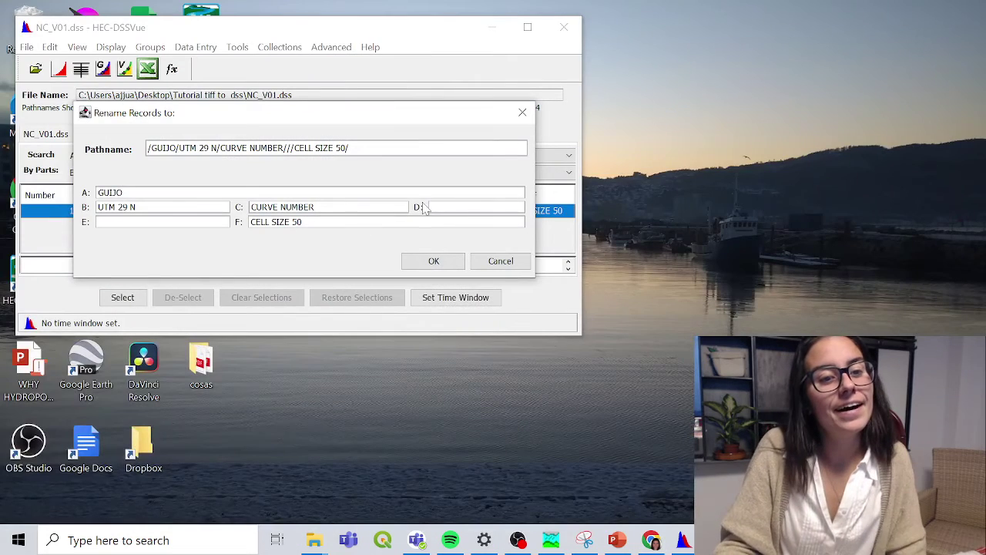
pyautogui.click(422, 261)
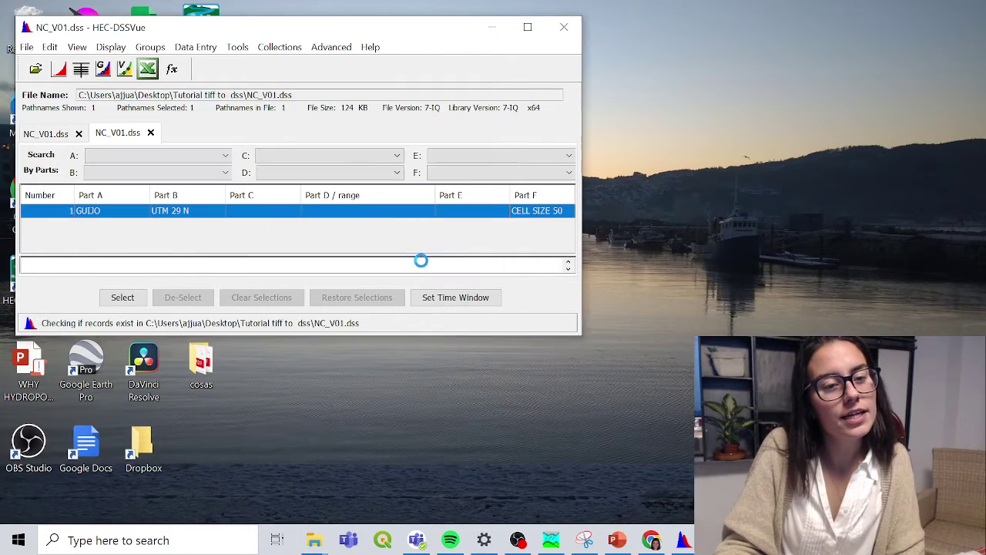
pyautogui.click(487, 287)
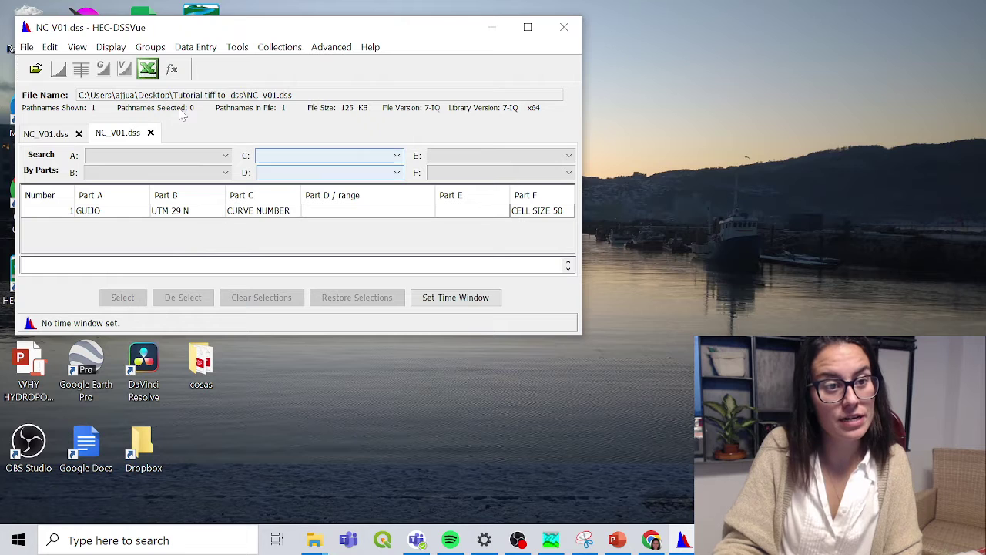
# Plot the renamed GUIJO CURVE NUMBER grid record to check it, then close the plot
pyautogui.click(111, 47)
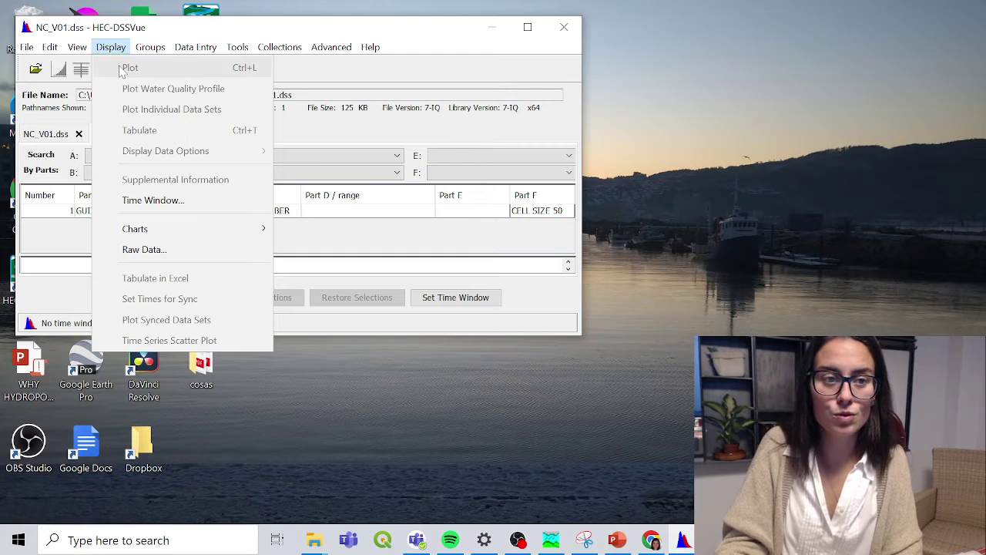
pyautogui.click(74, 221)
pyautogui.click(58, 211)
pyautogui.click(100, 46)
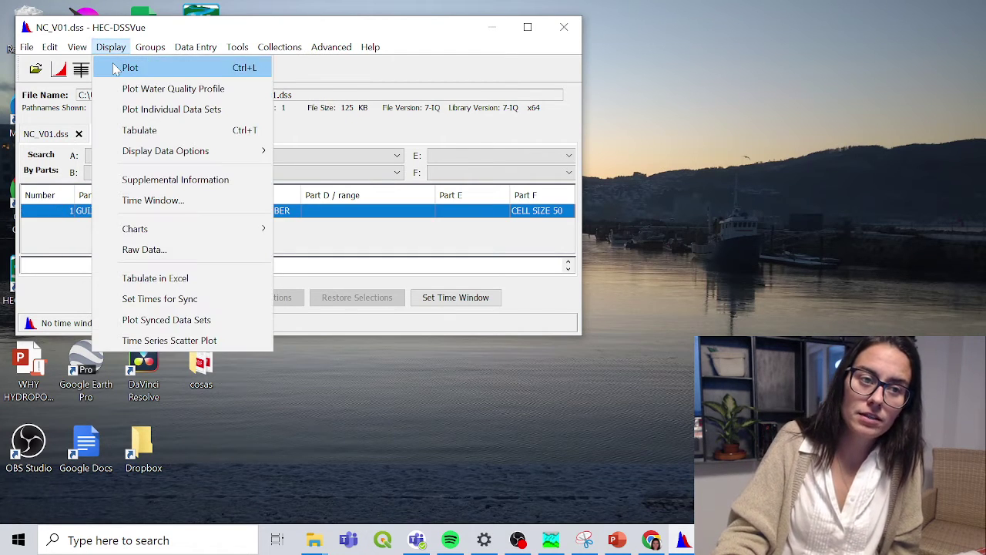
pyautogui.click(116, 67)
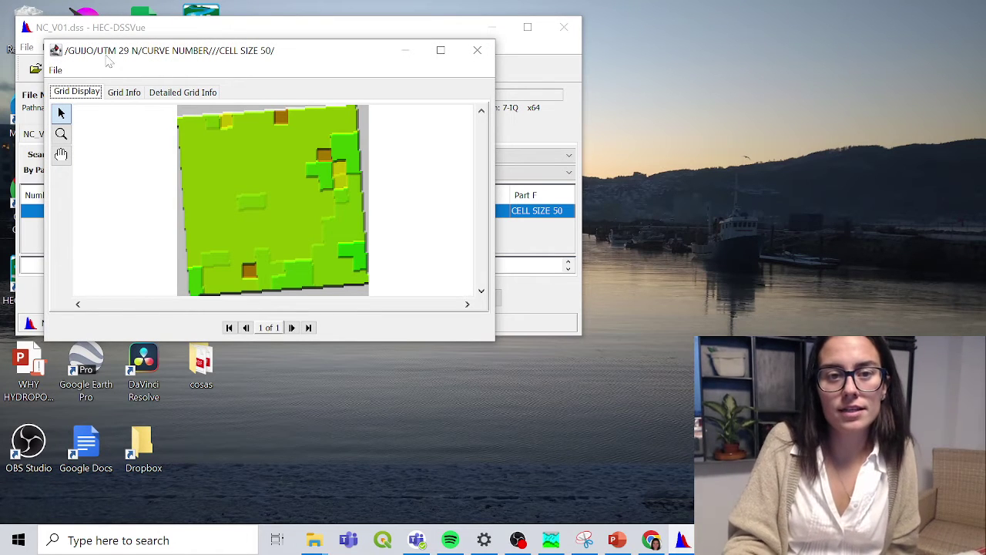
pyautogui.click(478, 50)
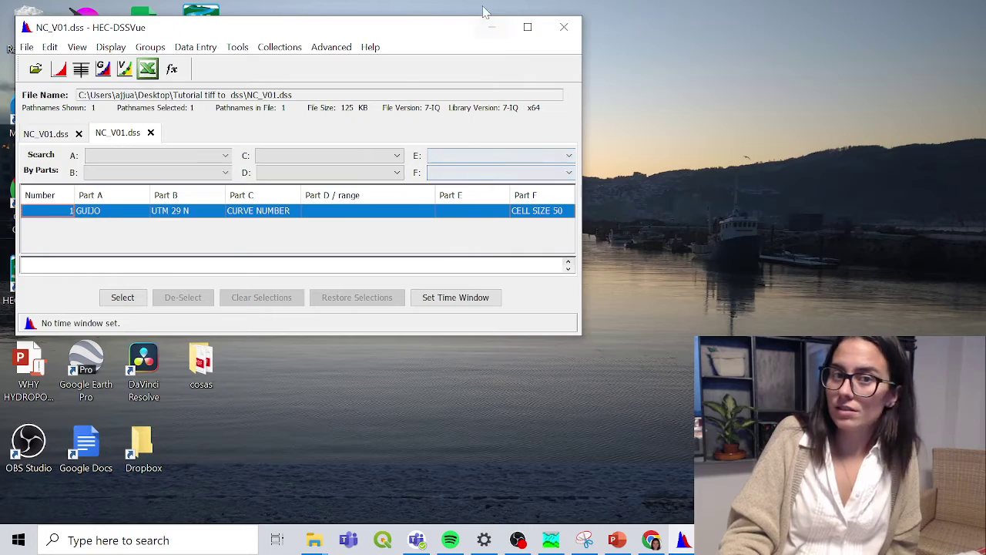
pyautogui.click(490, 27)
# Point the SCS_CN grid at NC_V01.dss and compute Depth-Area T100, enlarging the message log
pyautogui.click(551, 540)
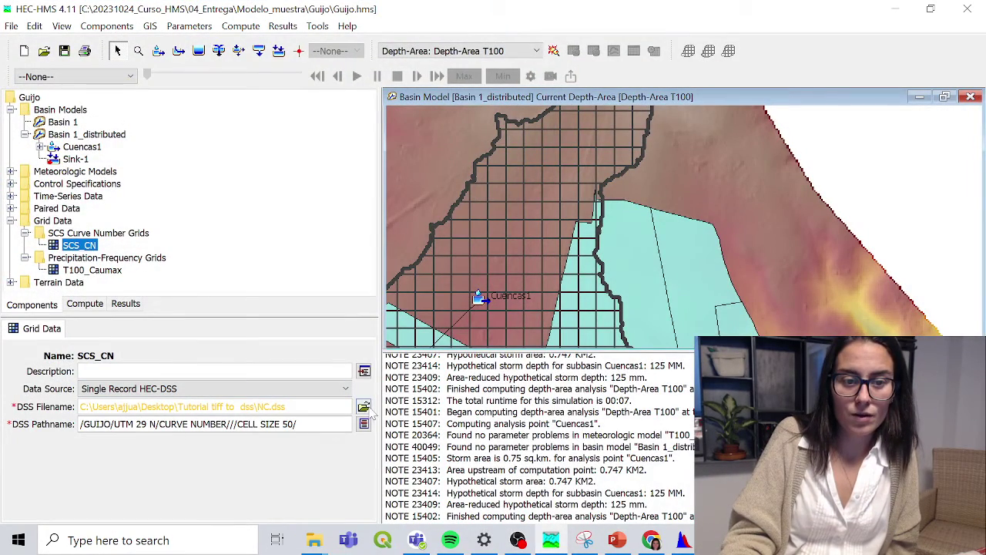
pyautogui.click(364, 408)
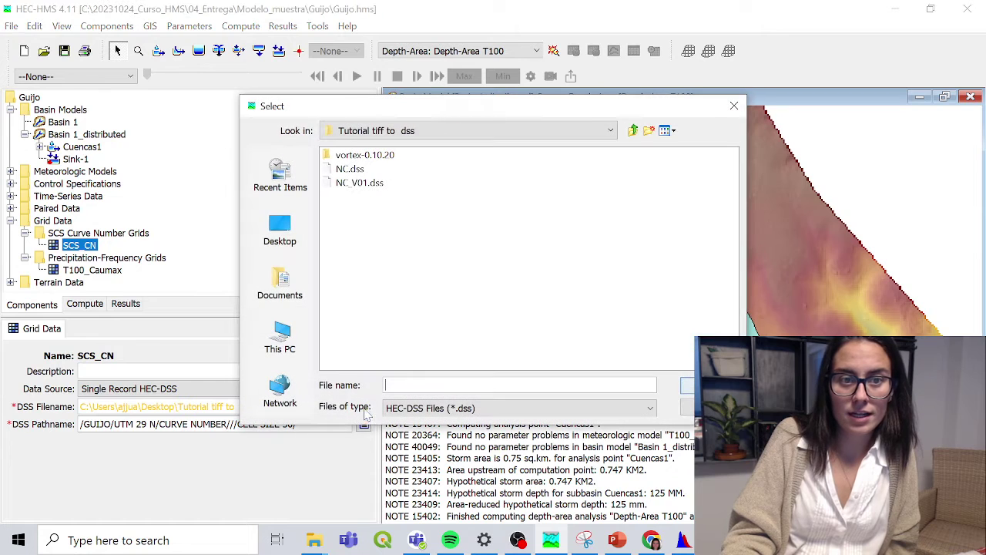
pyautogui.doubleClick(354, 183)
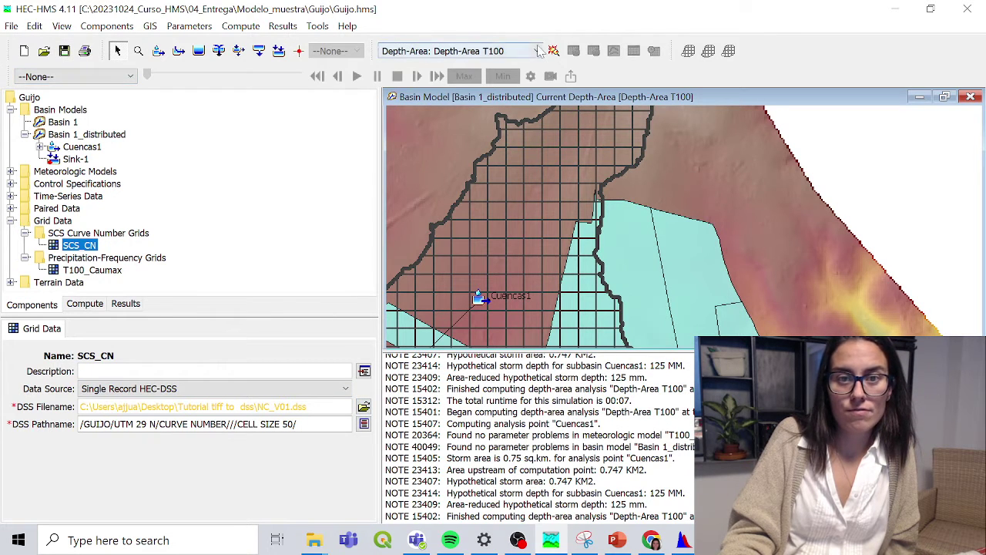
pyautogui.click(553, 51)
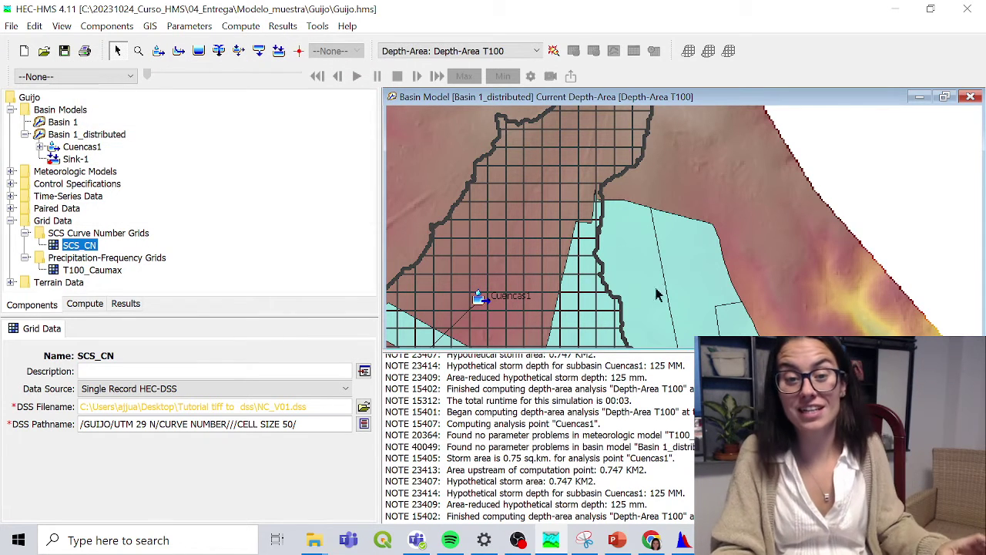
pyautogui.moveTo(692, 343); pyautogui.dragTo(576, 232)
pyautogui.scroll(10, 505, 383)
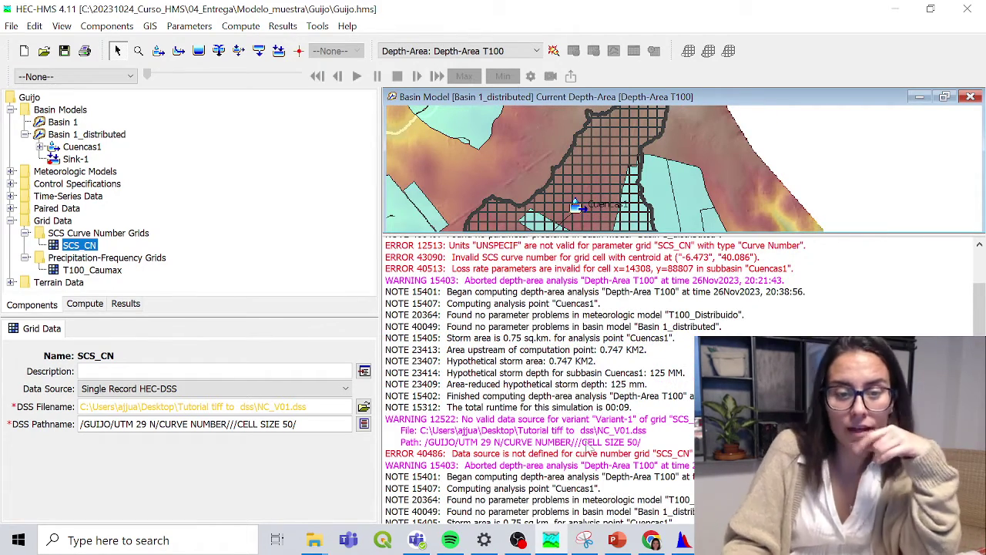
pyautogui.scroll(3, 601, 381)
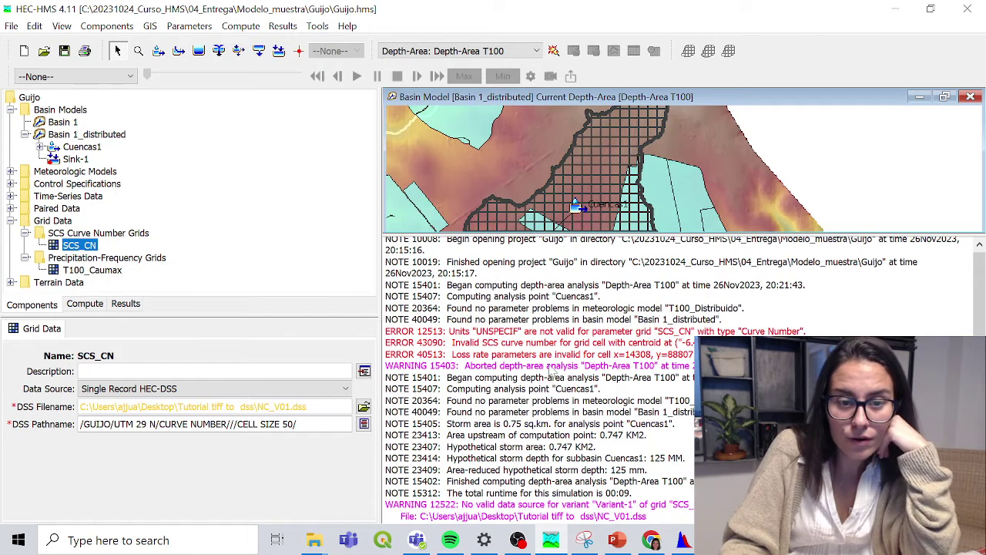
pyautogui.moveTo(450, 332); pyautogui.dragTo(545, 356)
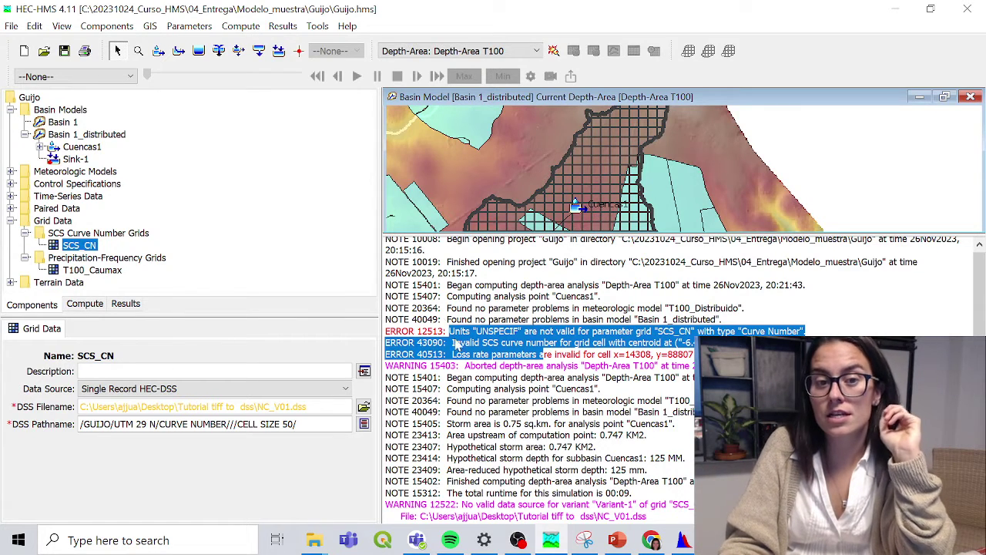
pyautogui.moveTo(460, 331); pyautogui.dragTo(482, 324)
pyautogui.scroll(-5, 518, 360)
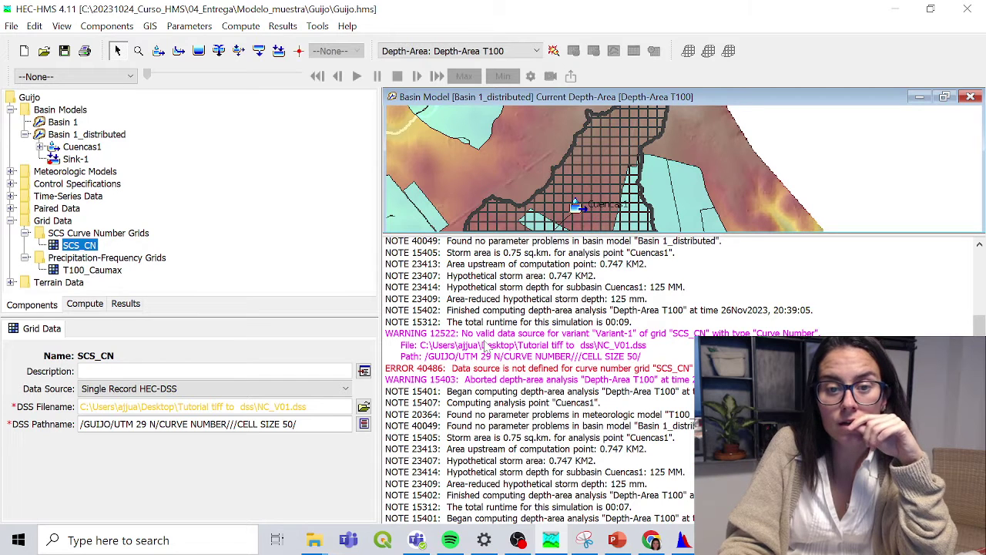
pyautogui.moveTo(497, 370); pyautogui.dragTo(698, 370)
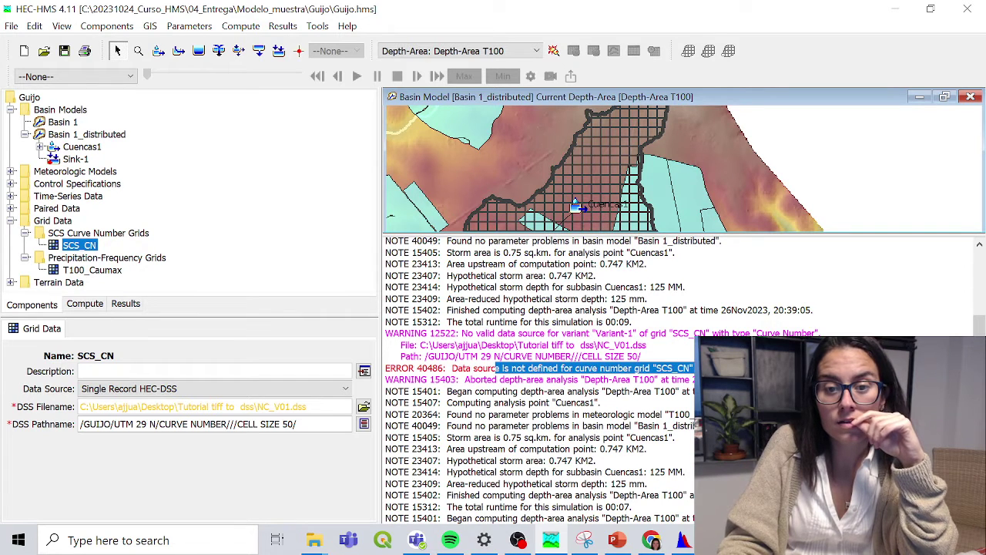